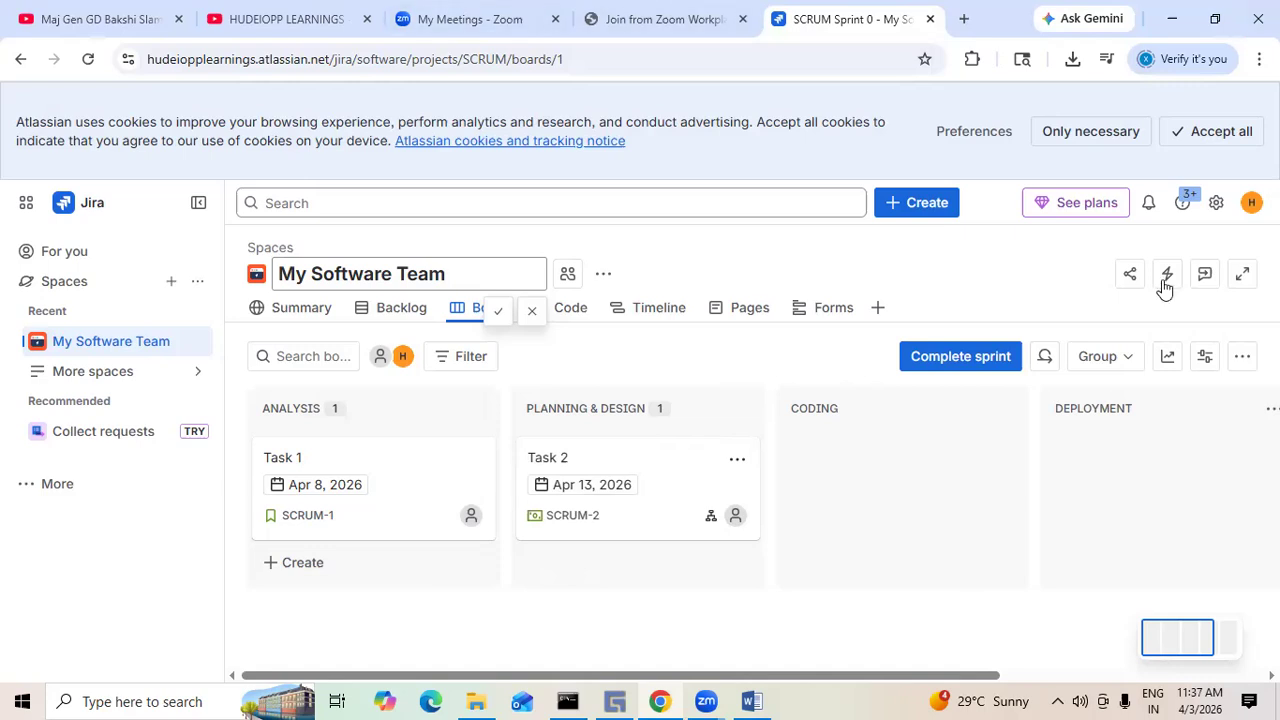
- Open the help panel and the settings menu to see what they offer, then close them
left_click(1185, 202)
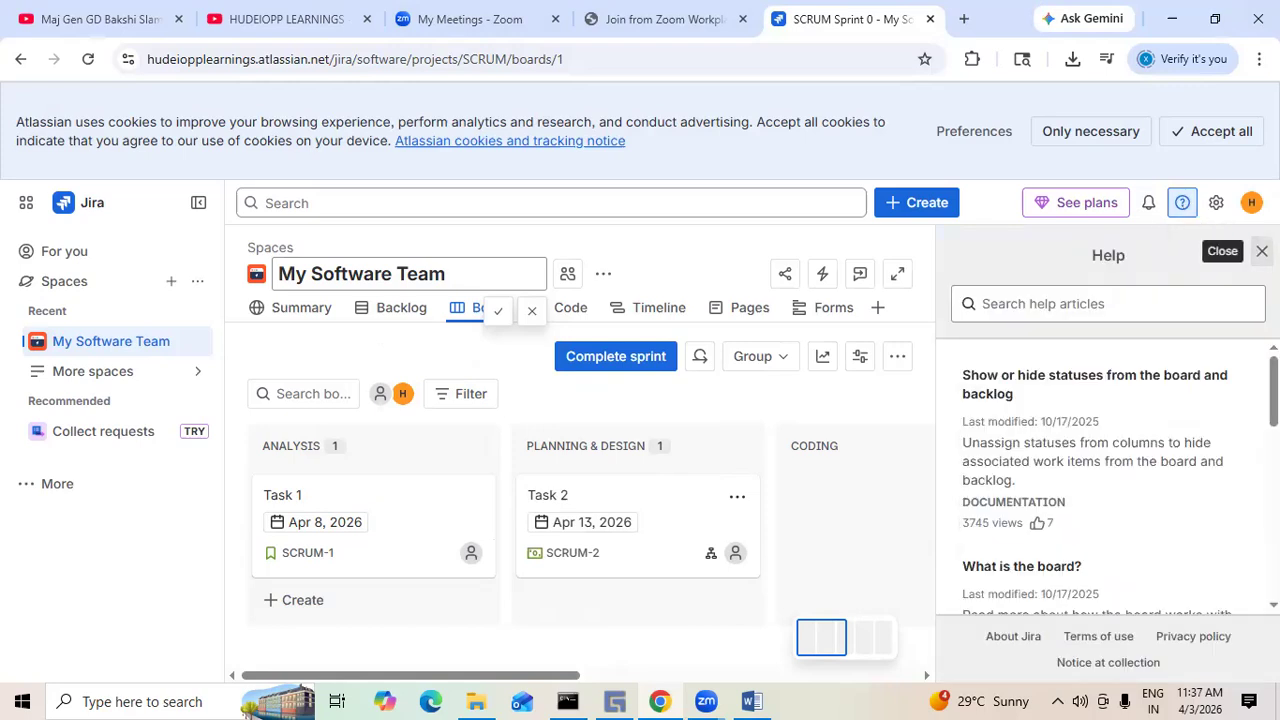
left_click(1262, 251)
left_click(1215, 205)
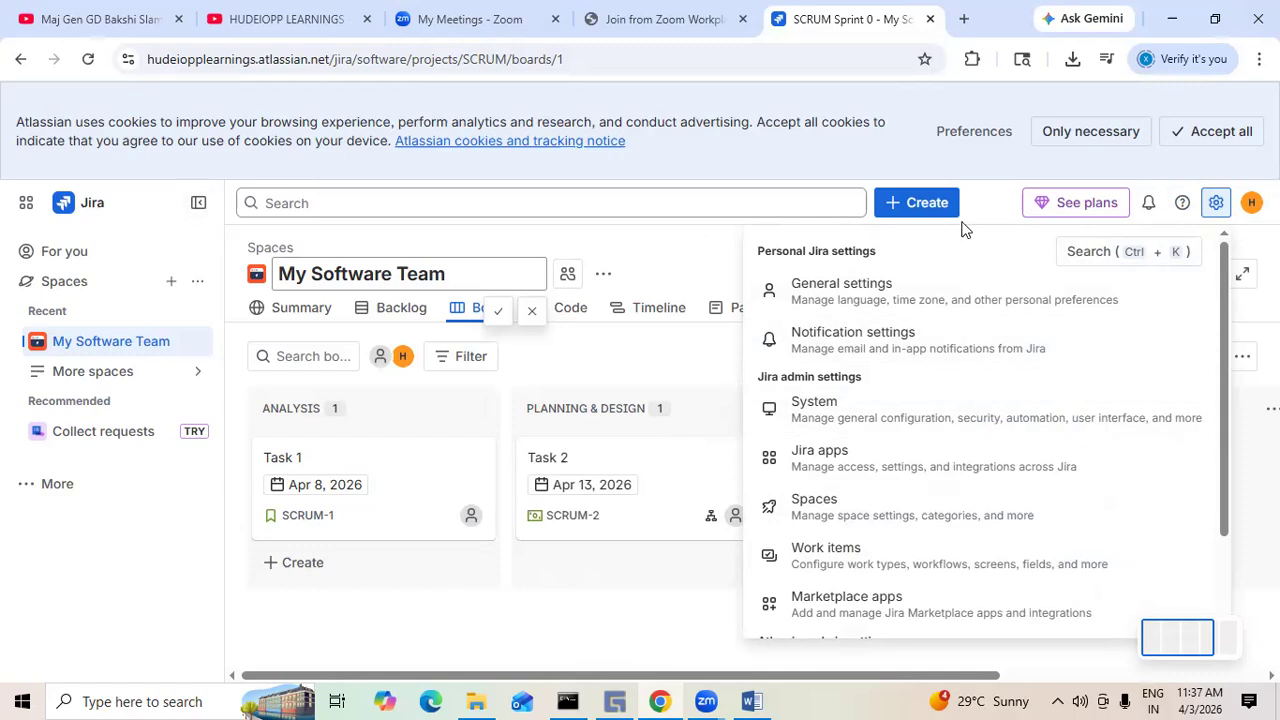
left_click(992, 207)
- Browse the app switcher's list of Atlassian apps and recommendations
left_click(26, 205)
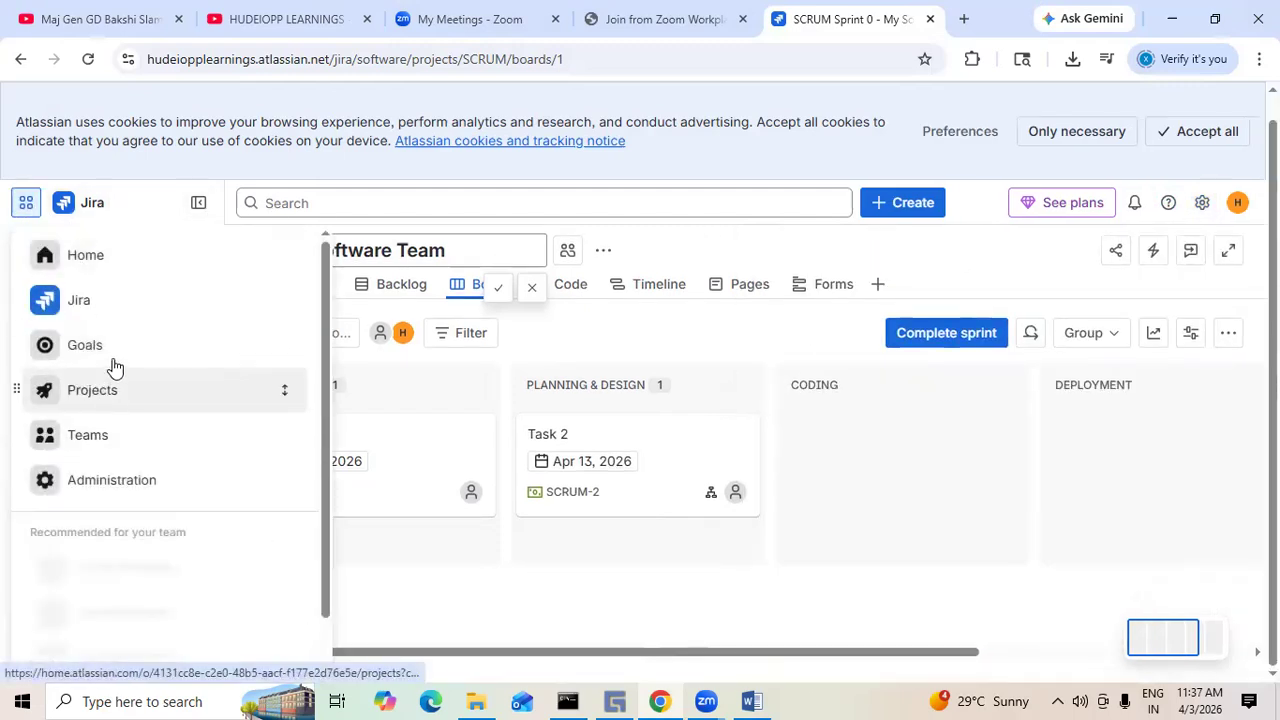
scroll(120, 470, "down", 1)
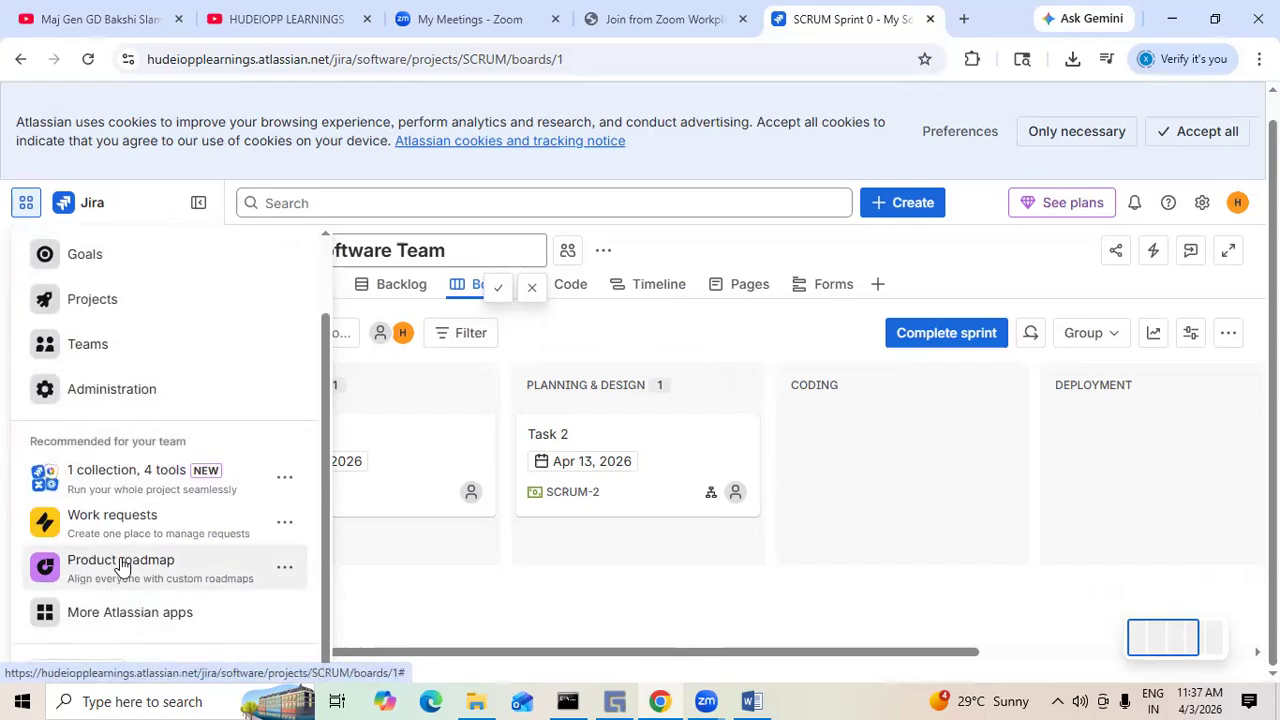
left_click(971, 214)
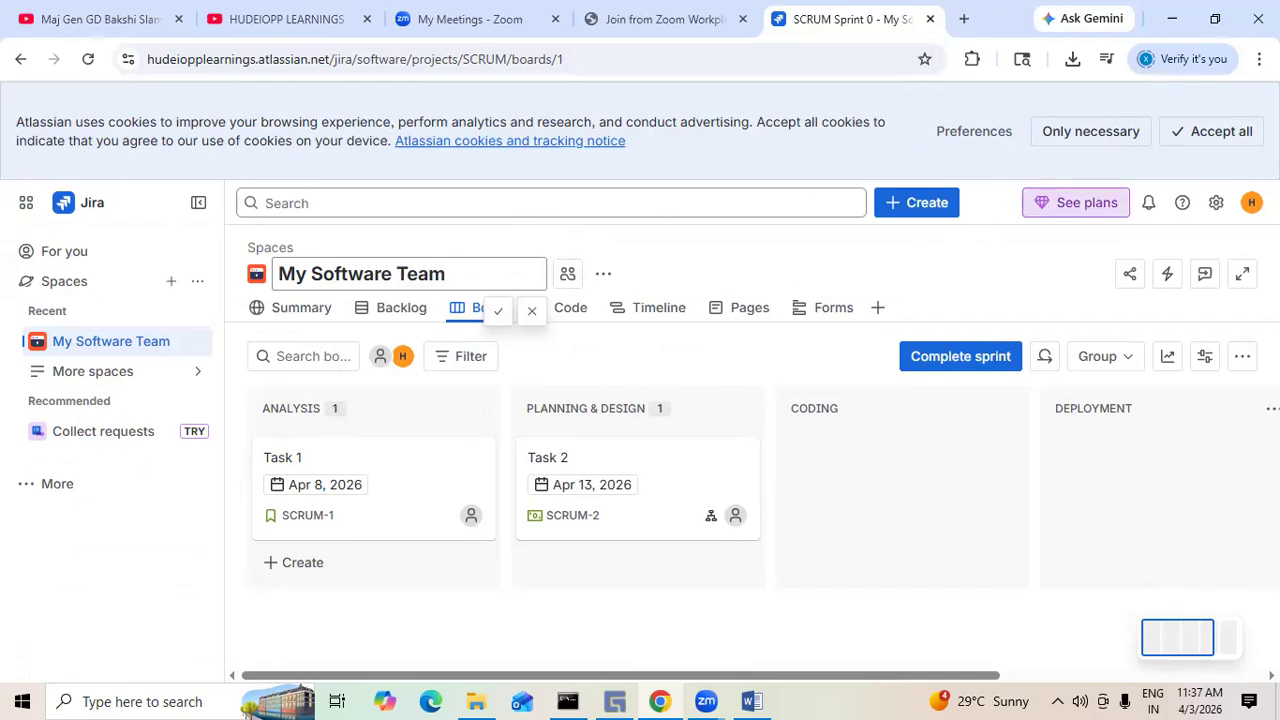
- Open the personal General settings from the settings menu
left_click(1217, 206)
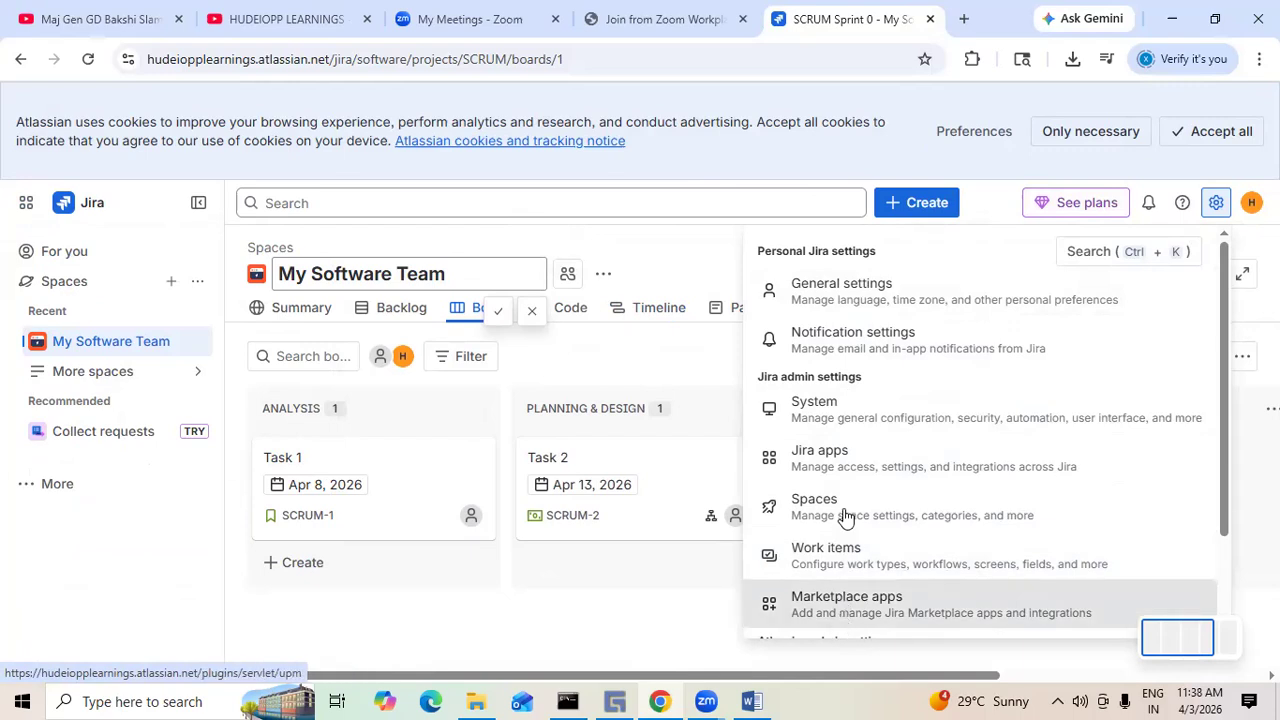
scroll(846, 471, "down", 2)
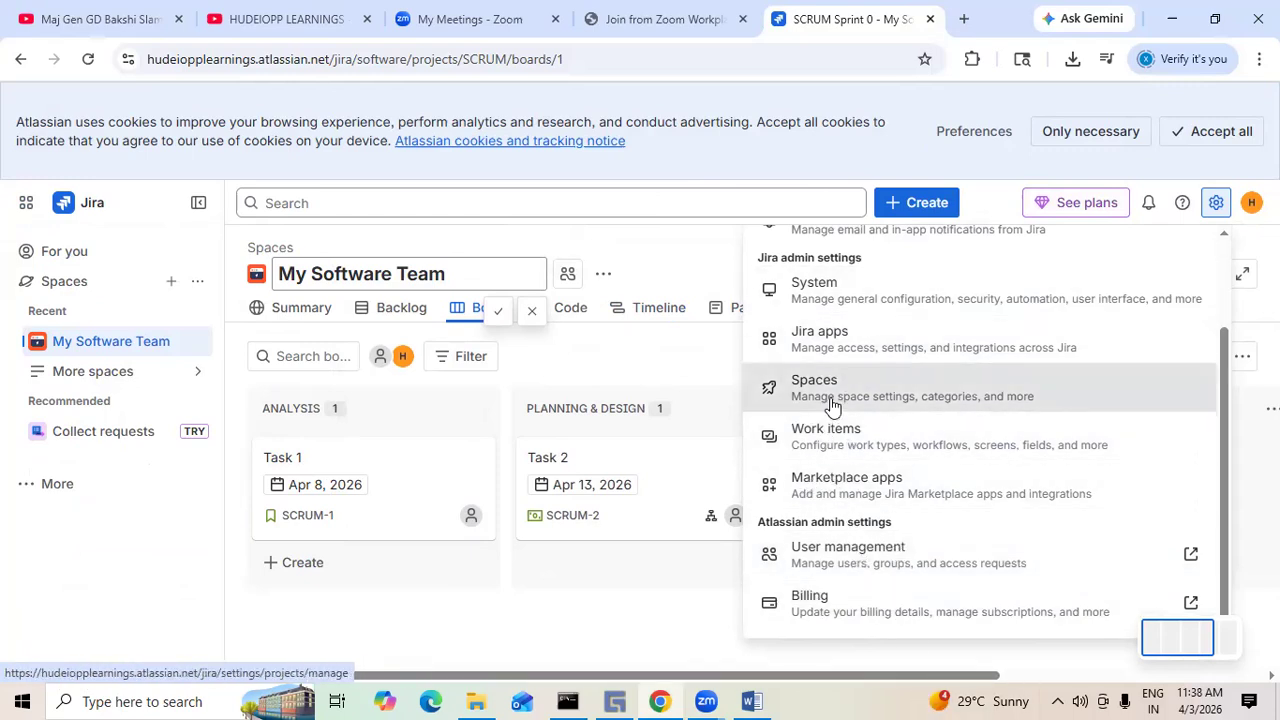
scroll(838, 355, "up", 1)
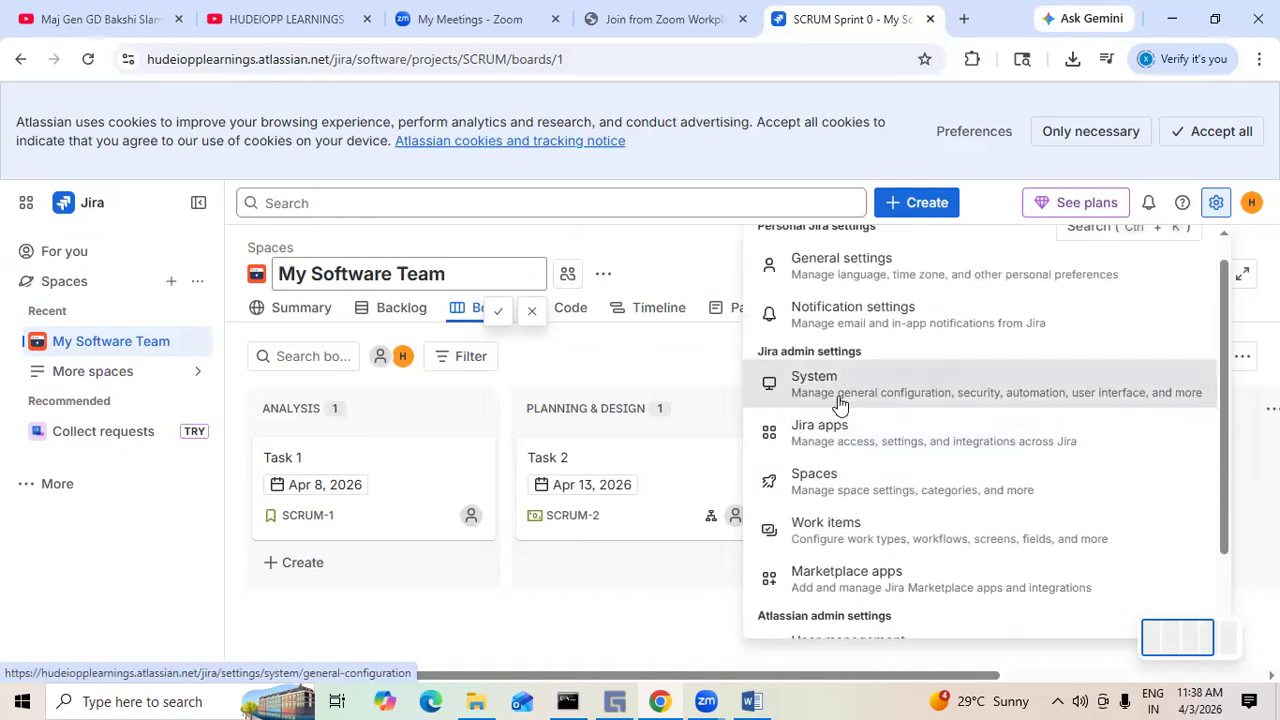
scroll(840, 403, "up", 1)
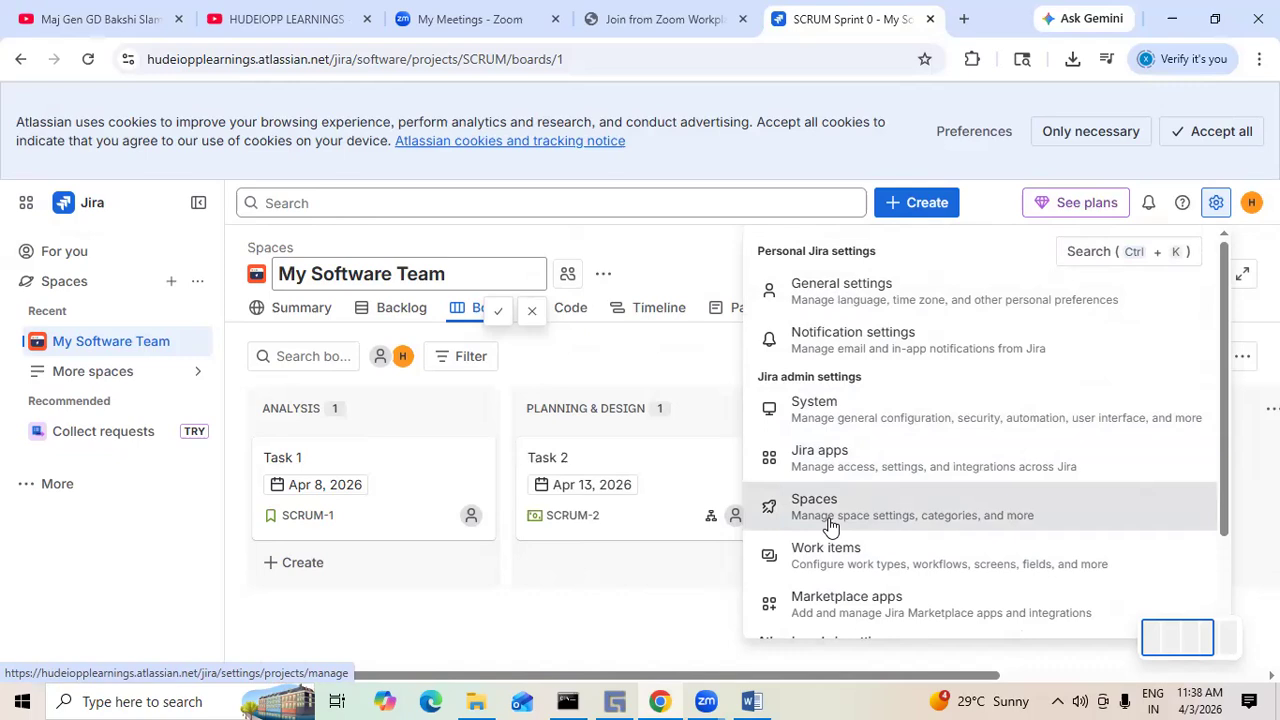
left_click(879, 300)
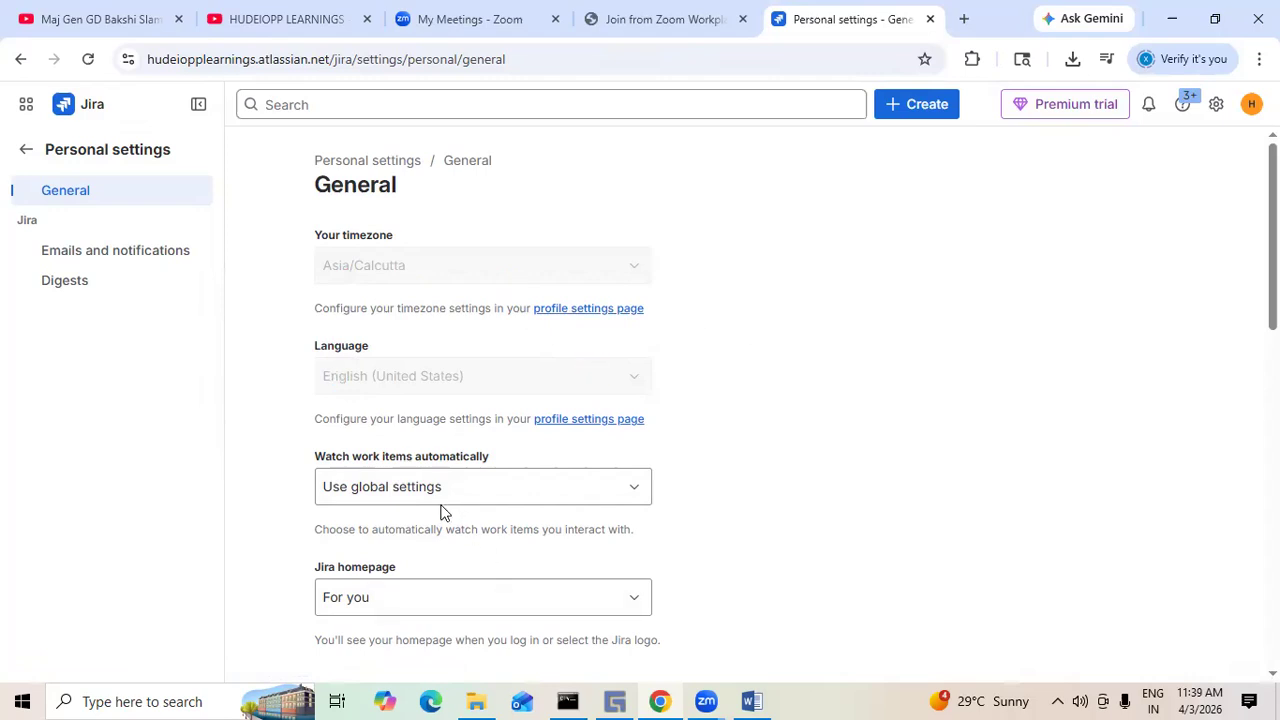
- Set Watch work items automatically to Turn on automatic watching
left_click(640, 493)
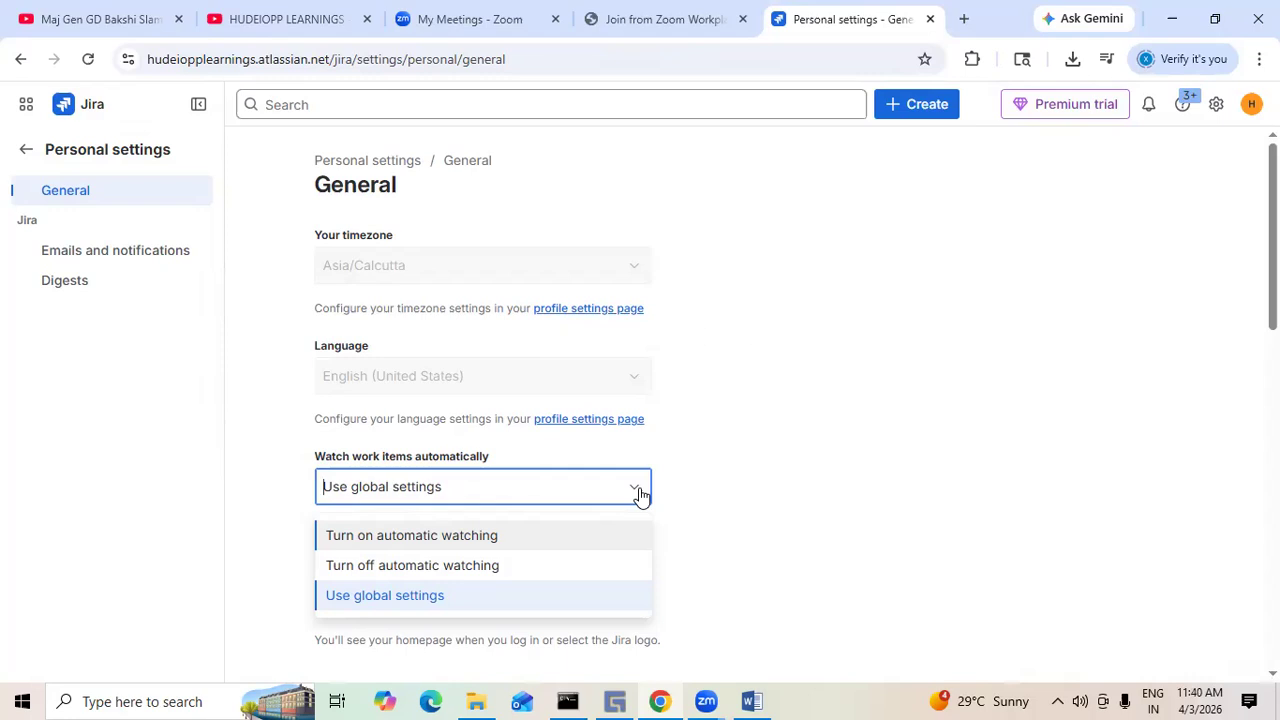
left_click(405, 600)
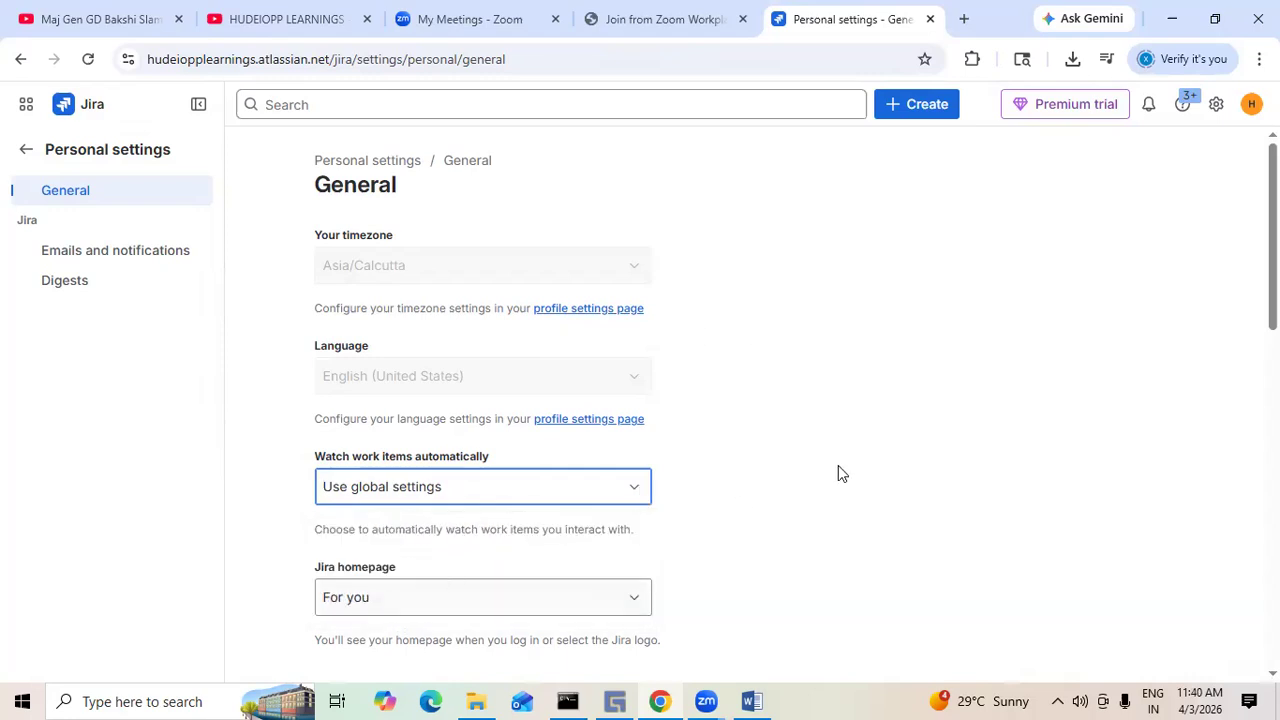
left_click(874, 466)
scroll(875, 464, "down", 1)
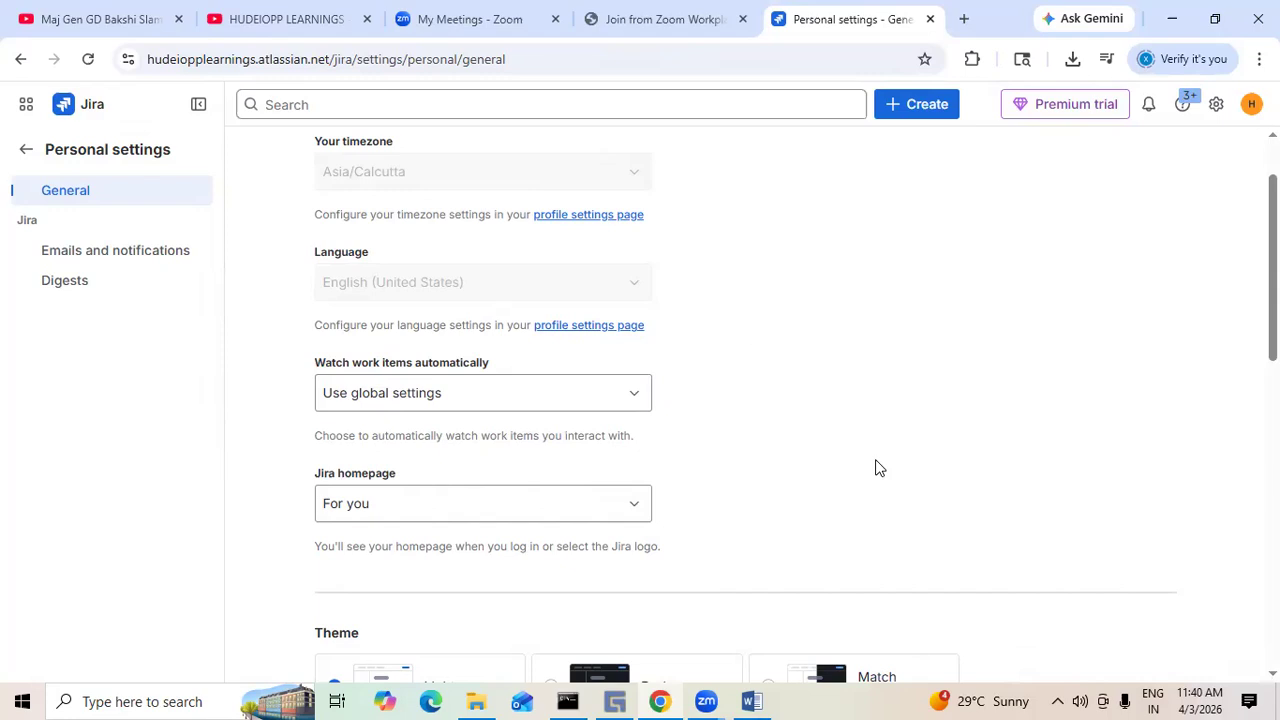
left_click(638, 401)
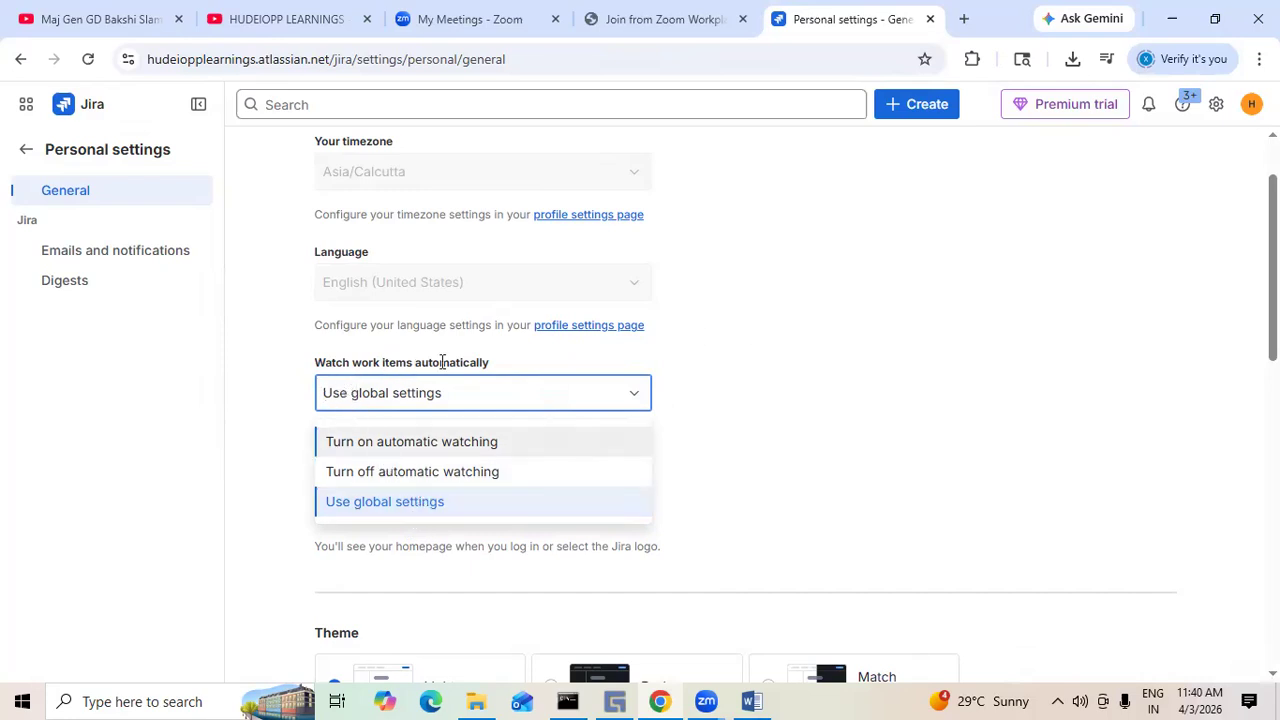
left_click(431, 444)
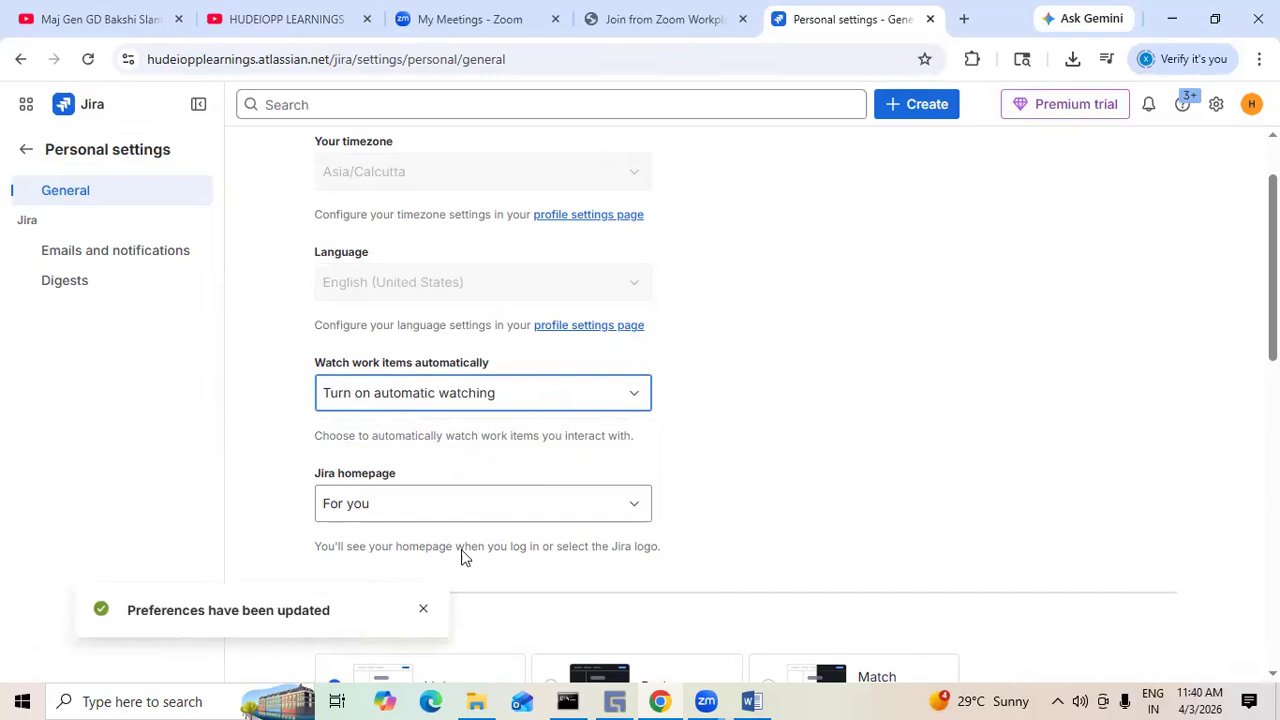
left_click(769, 451)
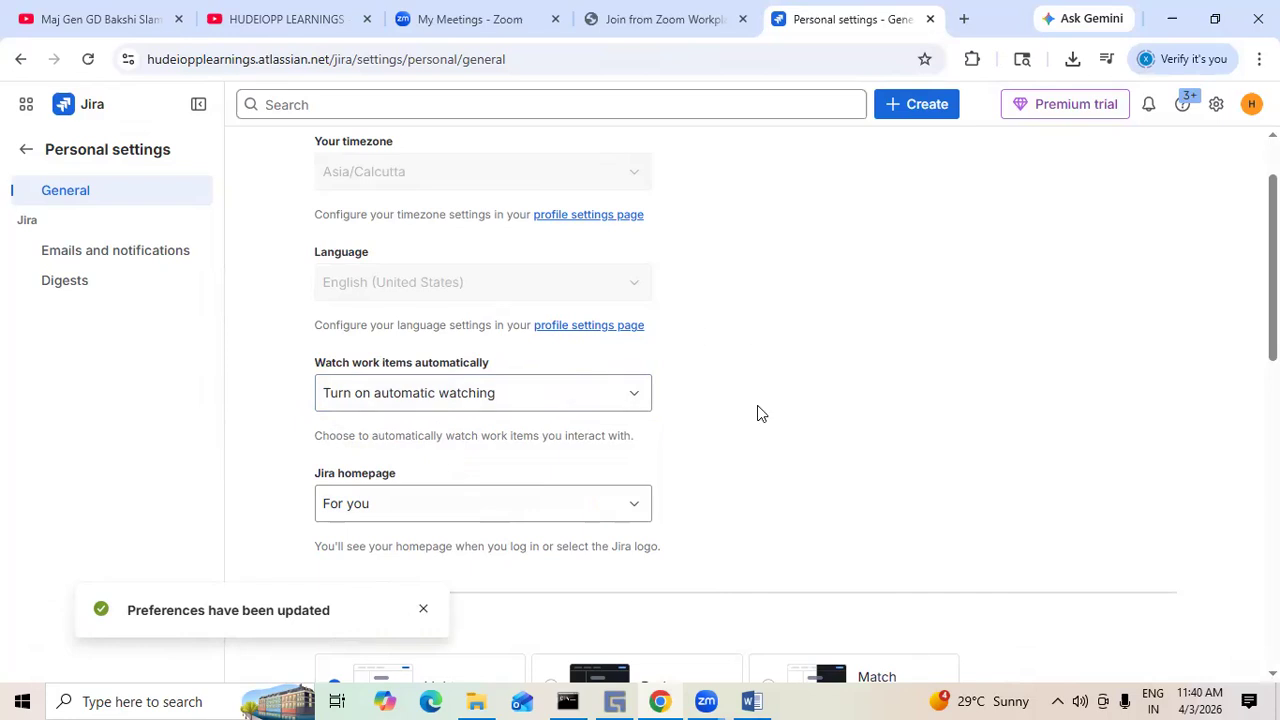
- Browse the Jira homepage options without choosing a different page
scroll(757, 411, "down", 2)
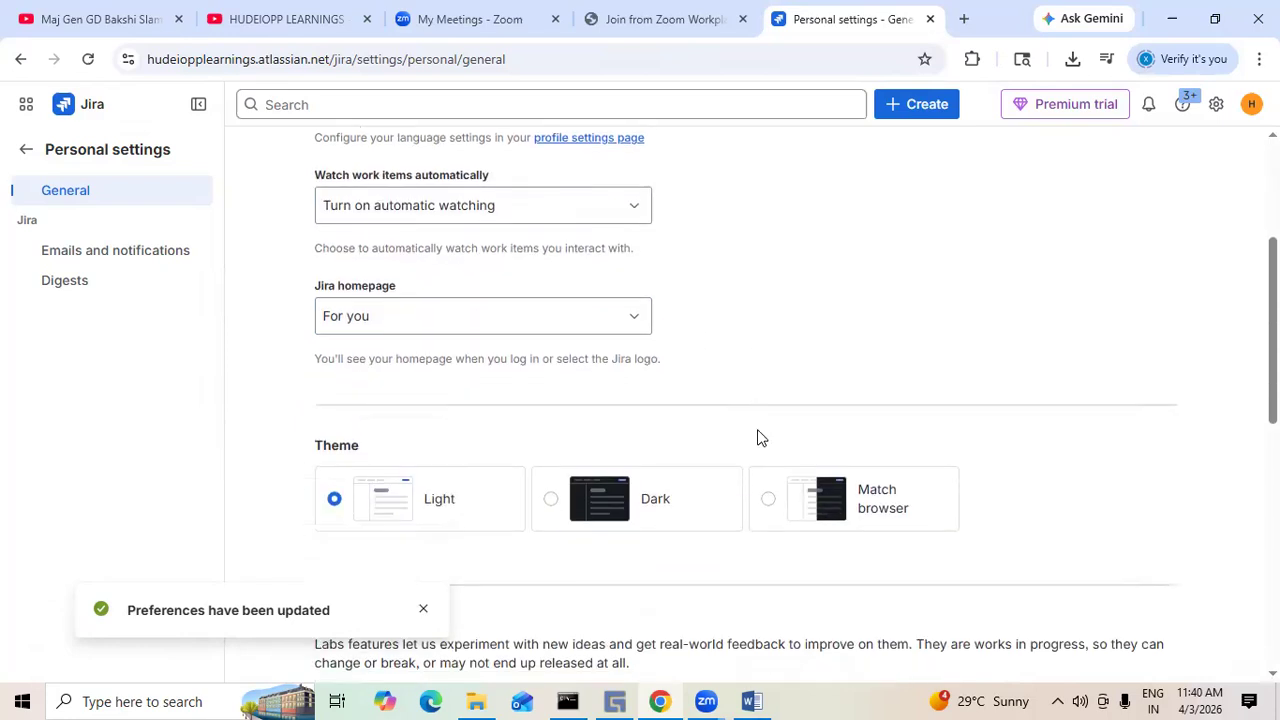
left_click(634, 326)
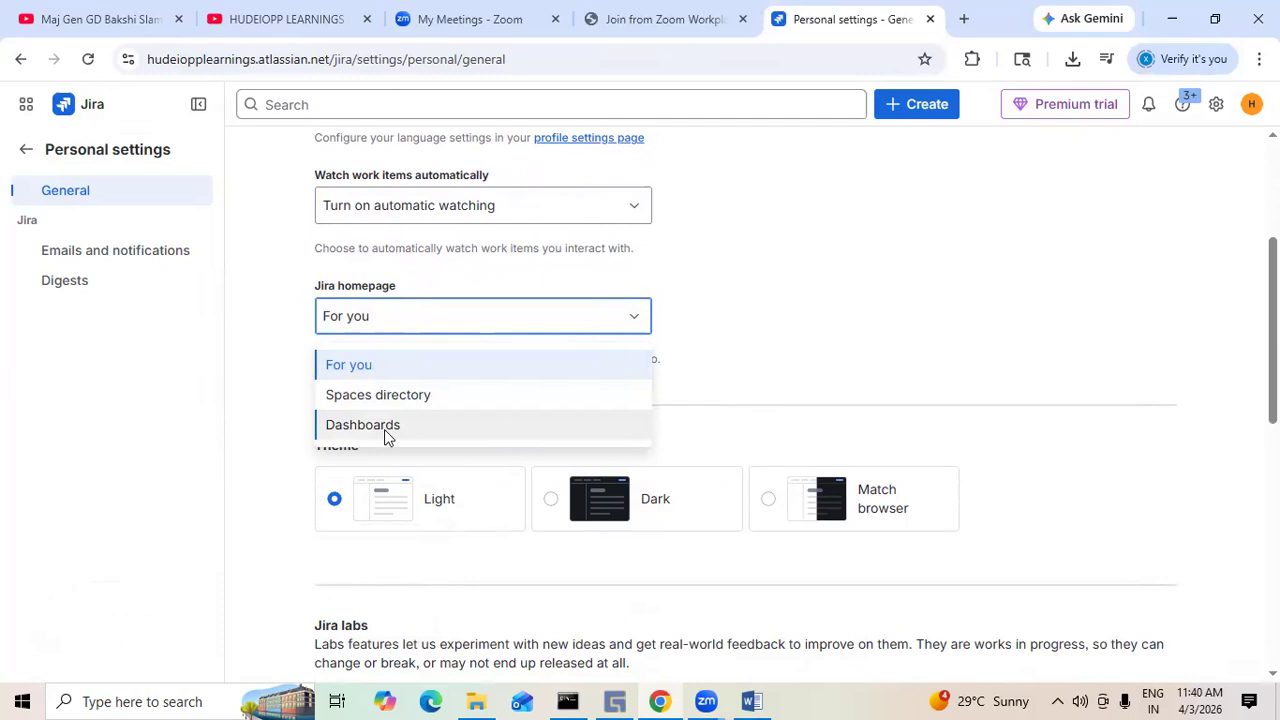
left_click(369, 370)
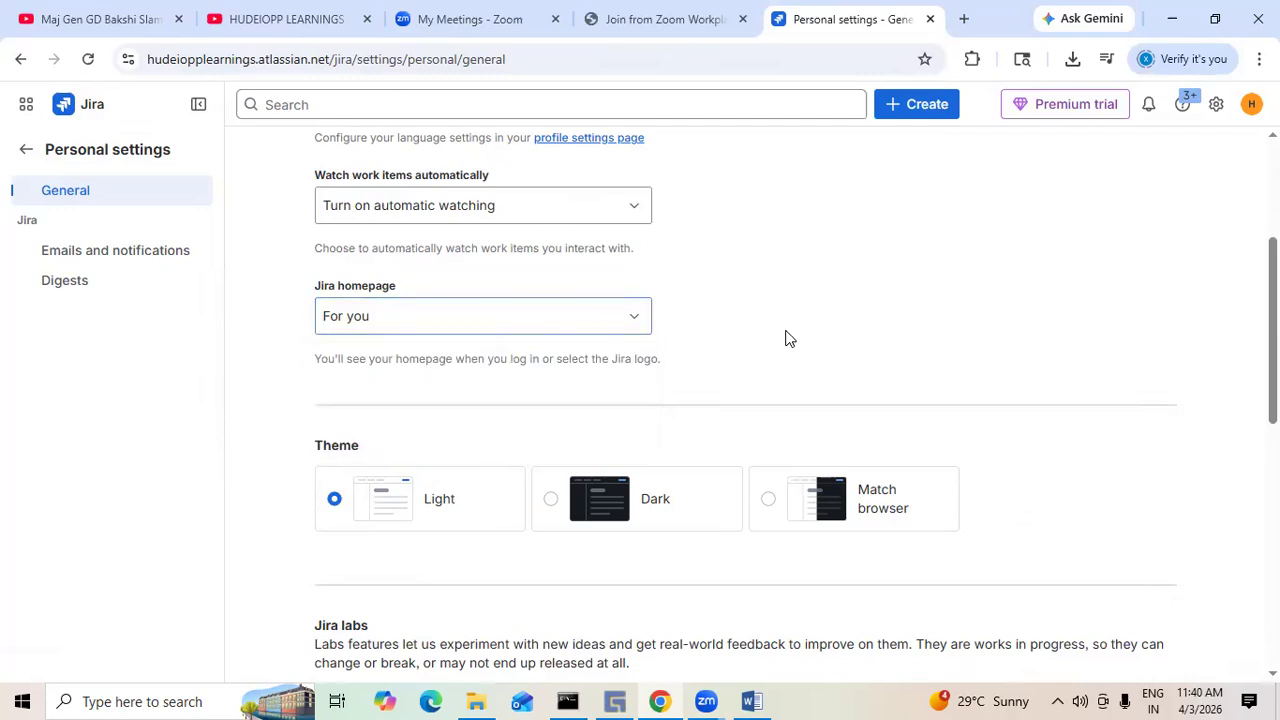
left_click(638, 326)
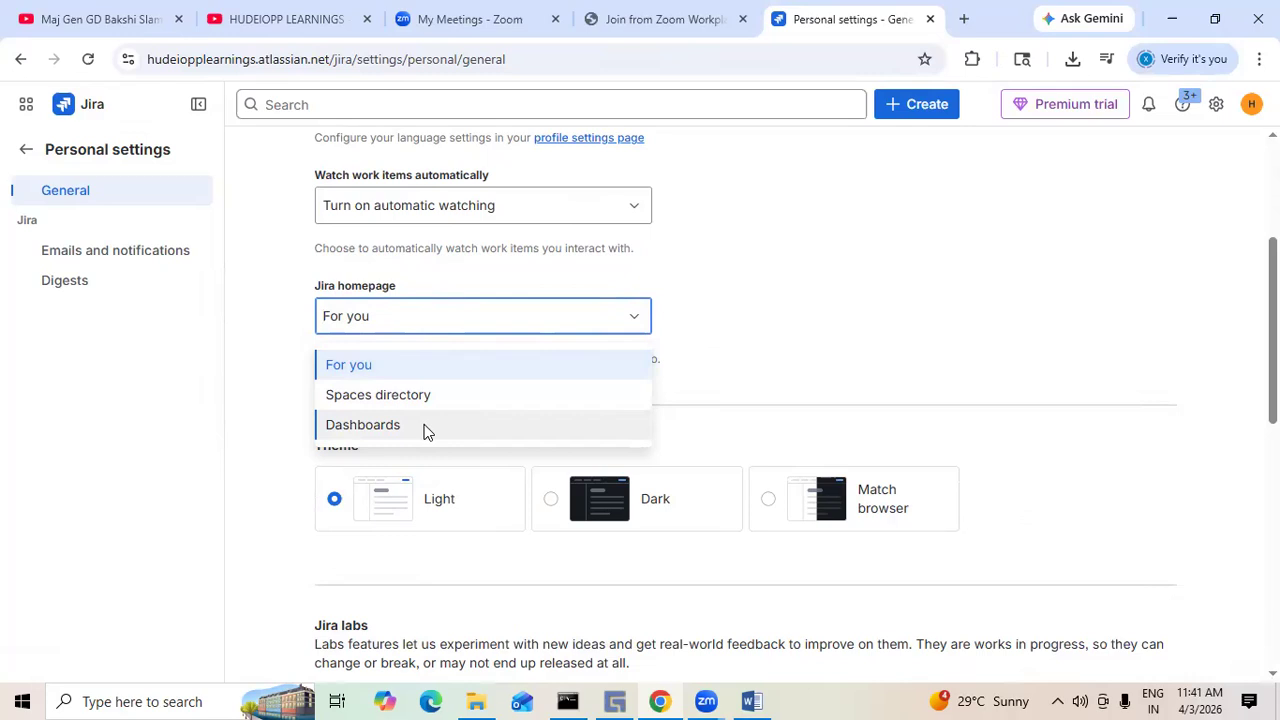
left_click(746, 214)
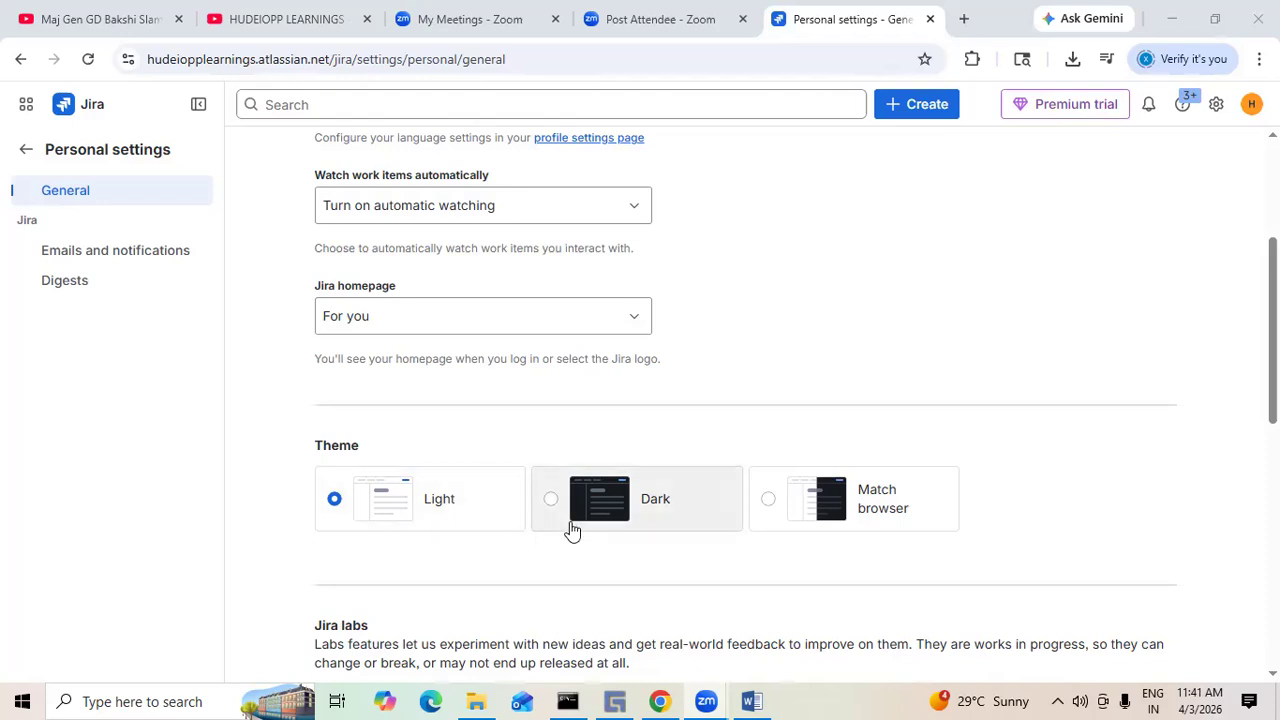
- Preview the Dark and Match browser themes, then switch the theme back to Light
left_click(551, 501)
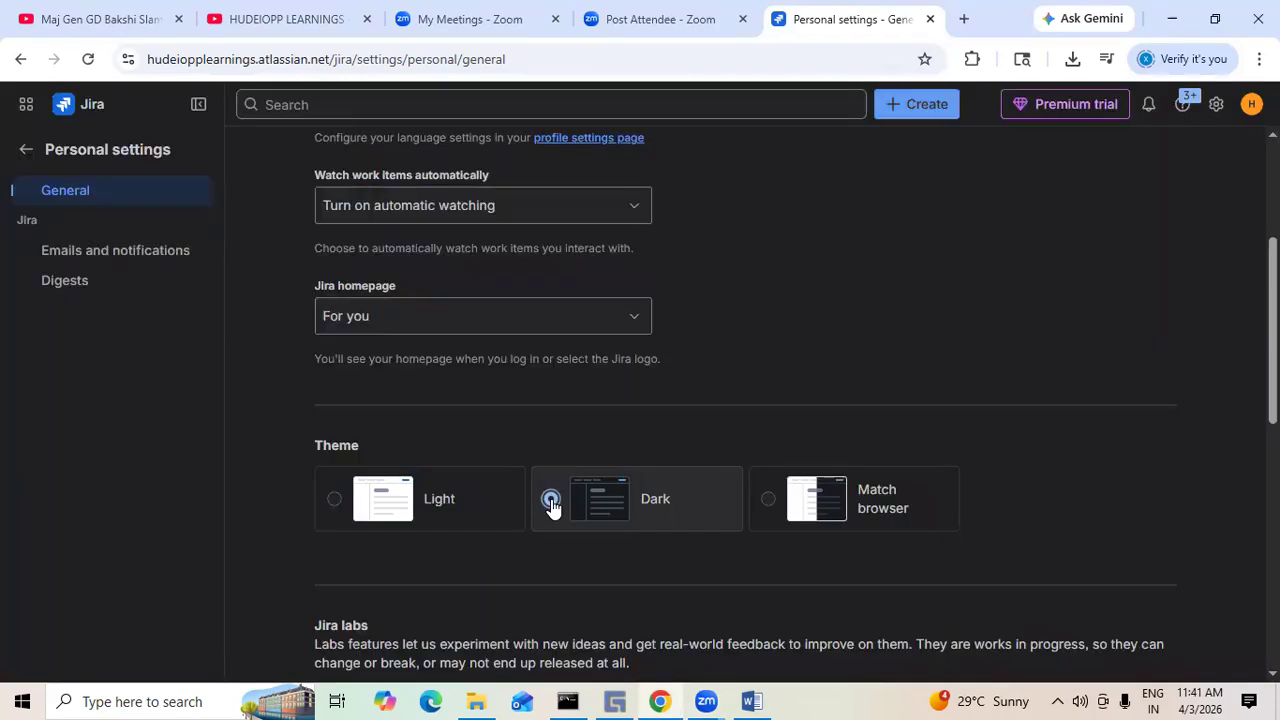
left_click(770, 514)
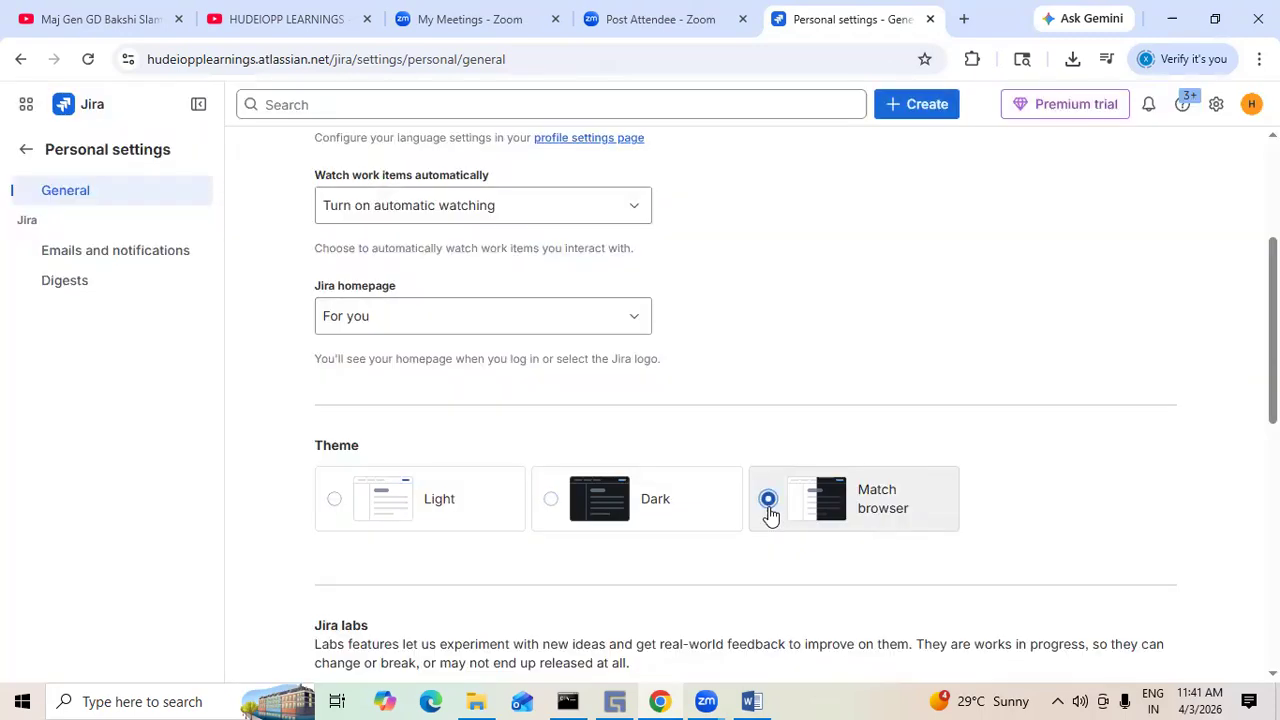
left_click(334, 505)
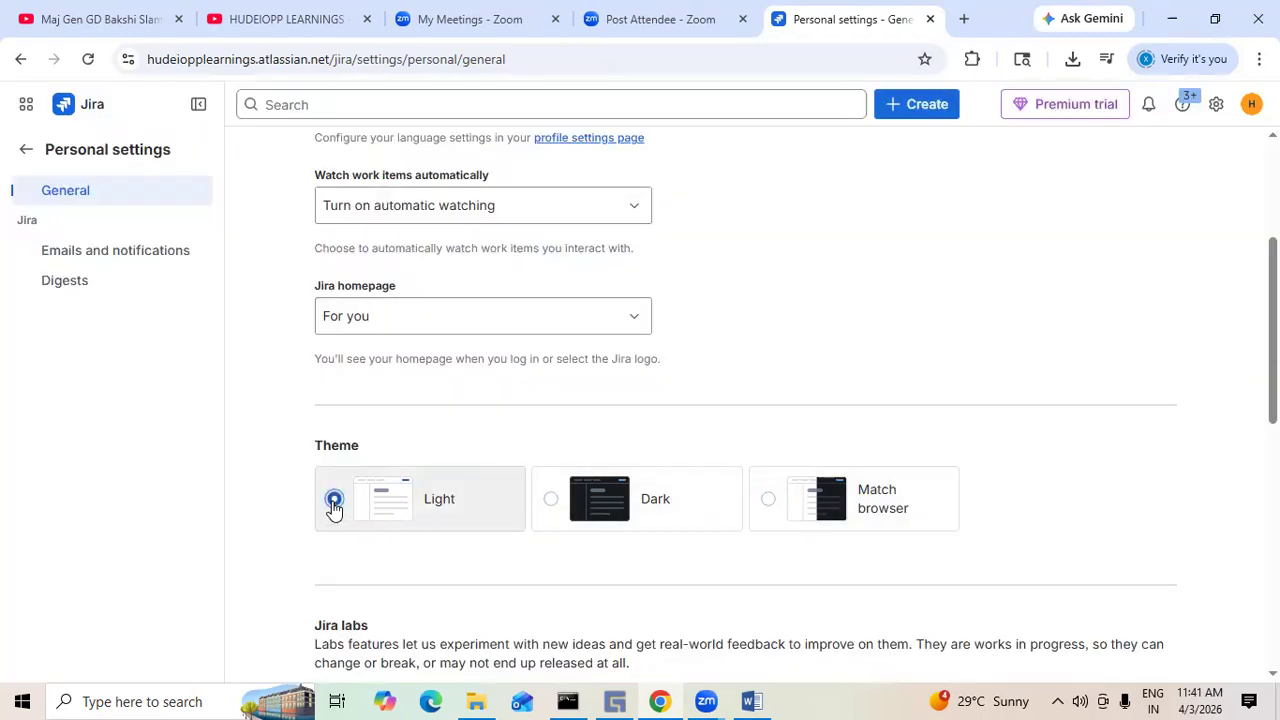
left_click(556, 507)
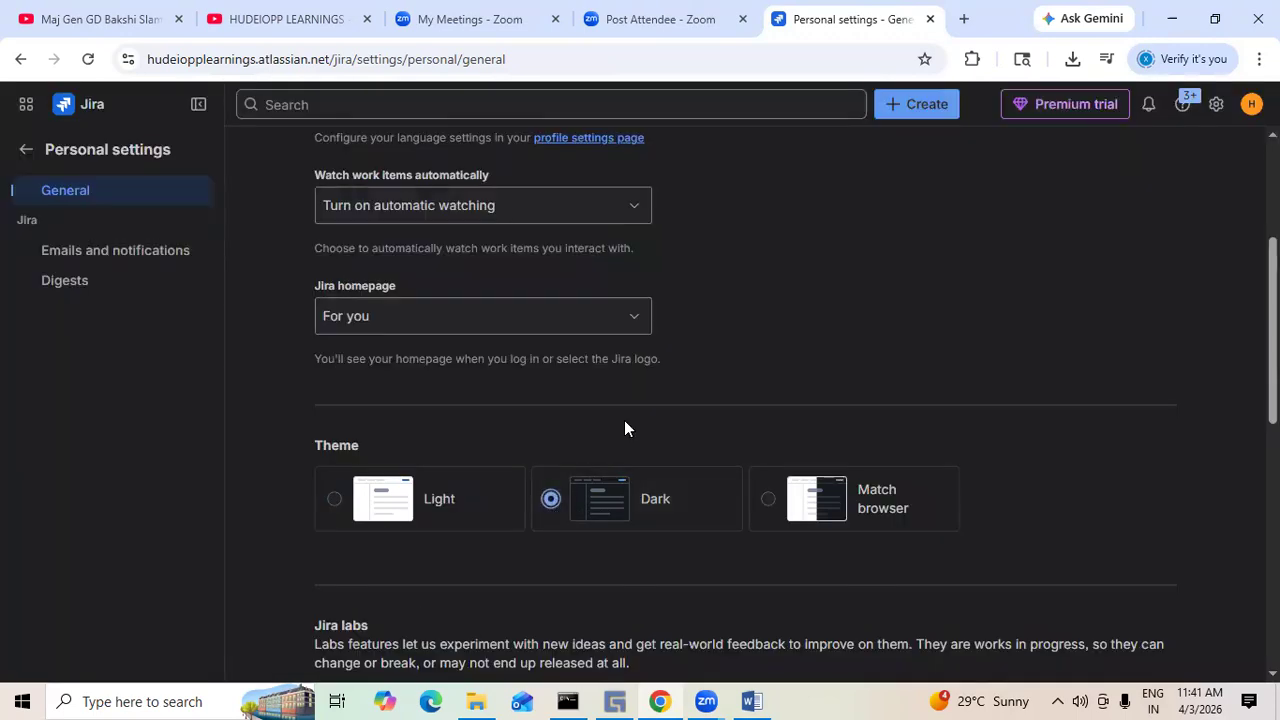
scroll(905, 473, "up", 3)
scroll(905, 473, "down", 6)
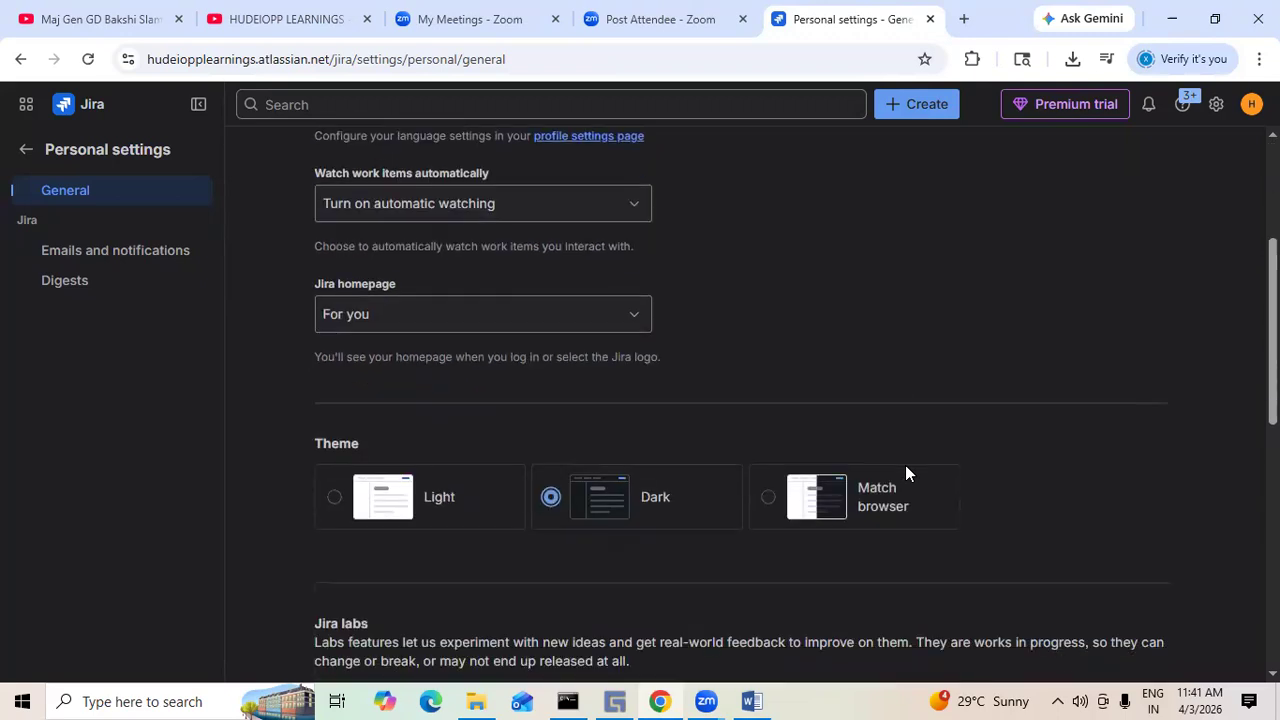
scroll(431, 418, "up", 3)
left_click(332, 408)
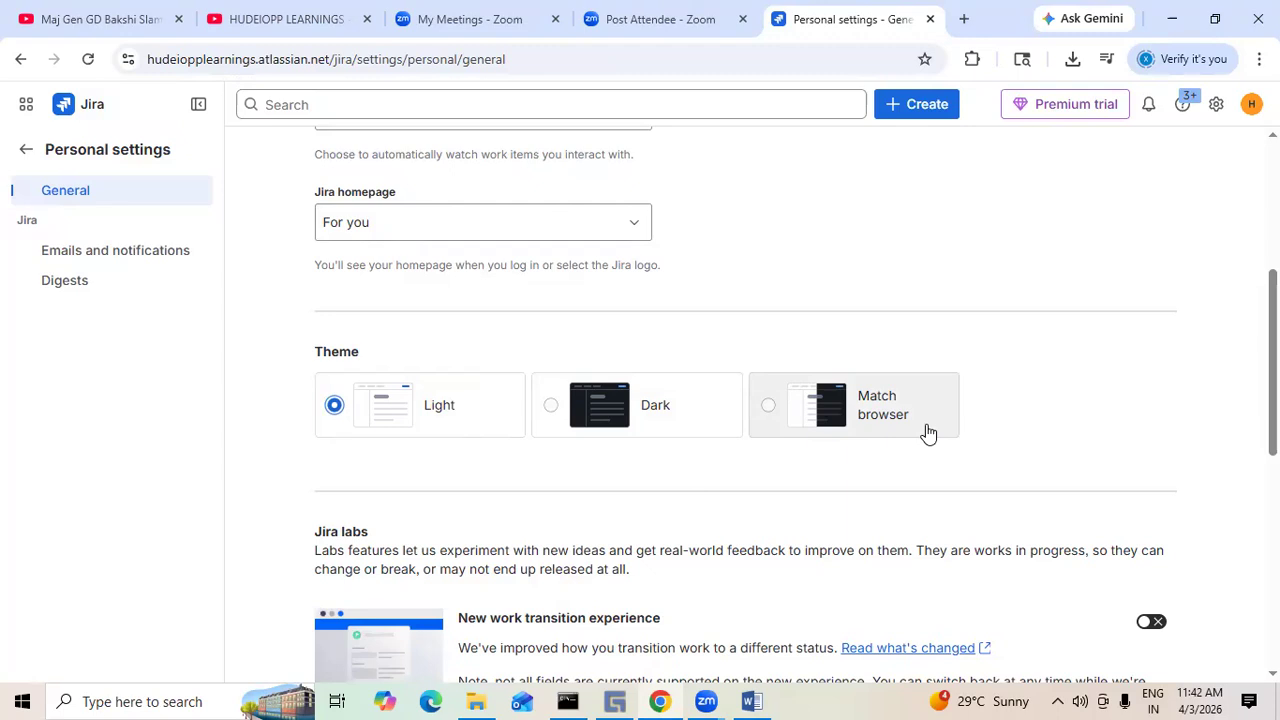
- Toggle the New work transition experience lab on and back off, closing the feedback dialog
scroll(928, 432, "down", 2)
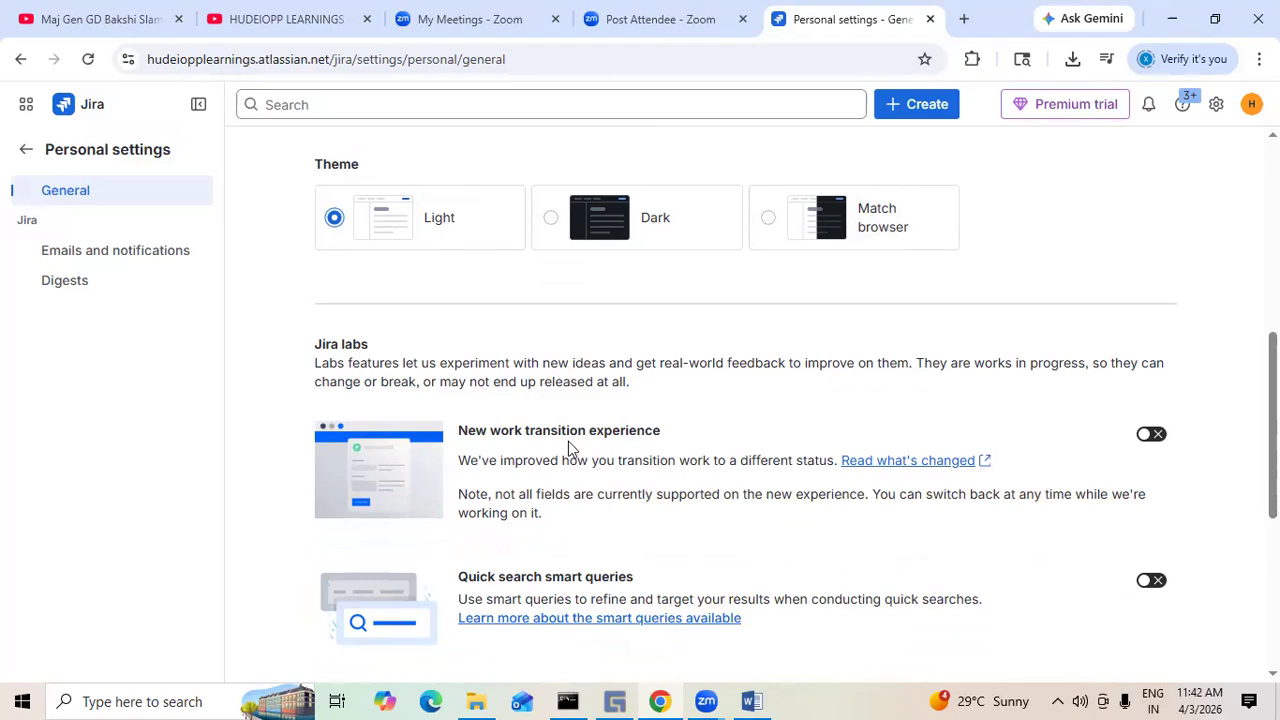
left_click(1153, 436)
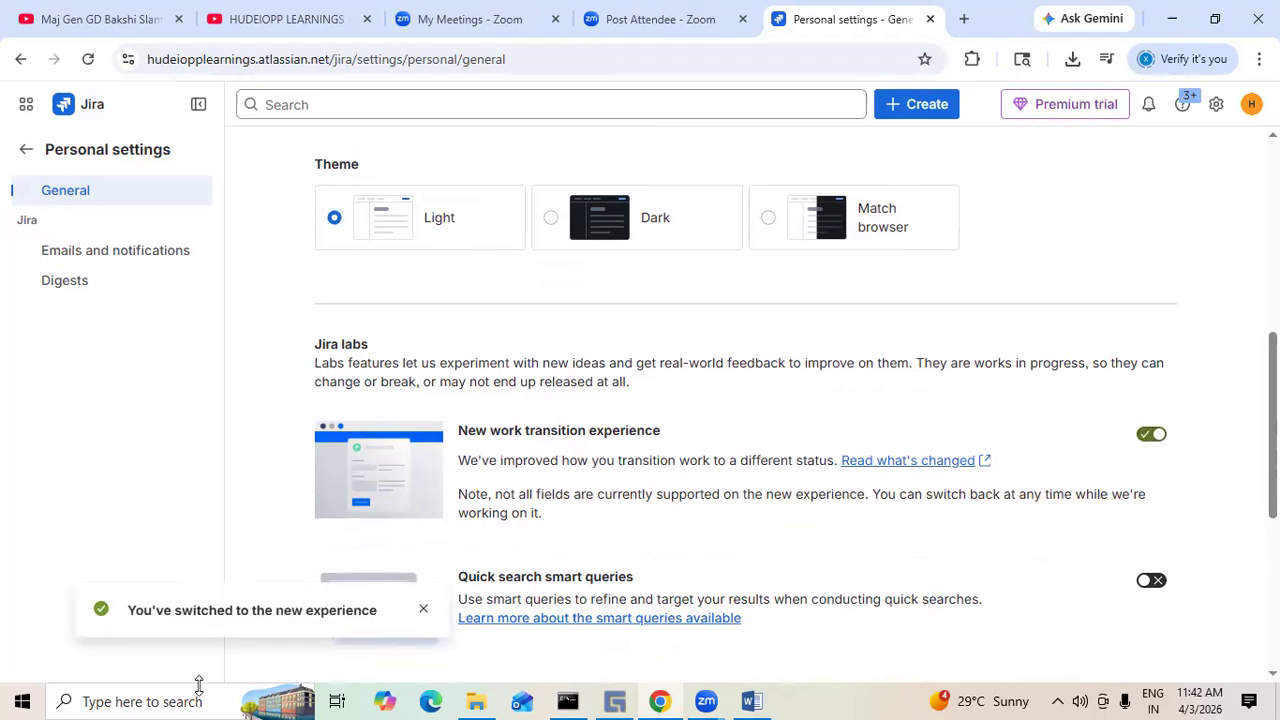
left_click(1147, 434)
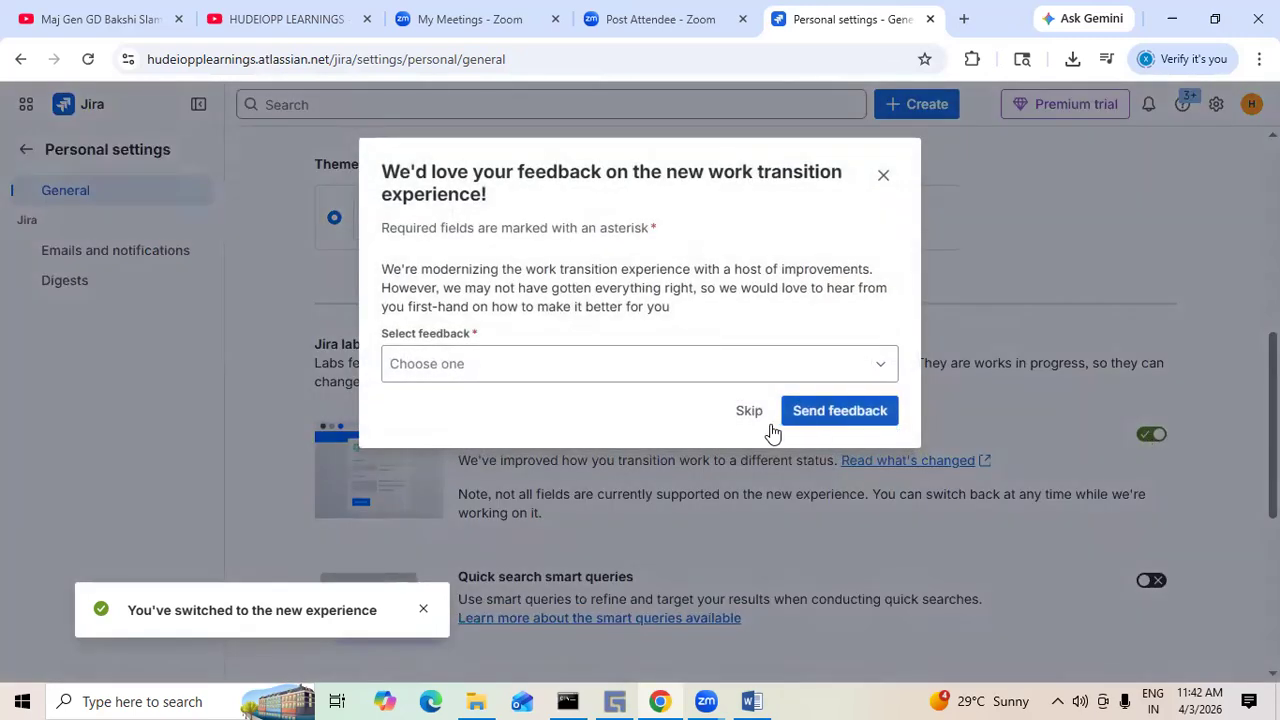
left_click(883, 179)
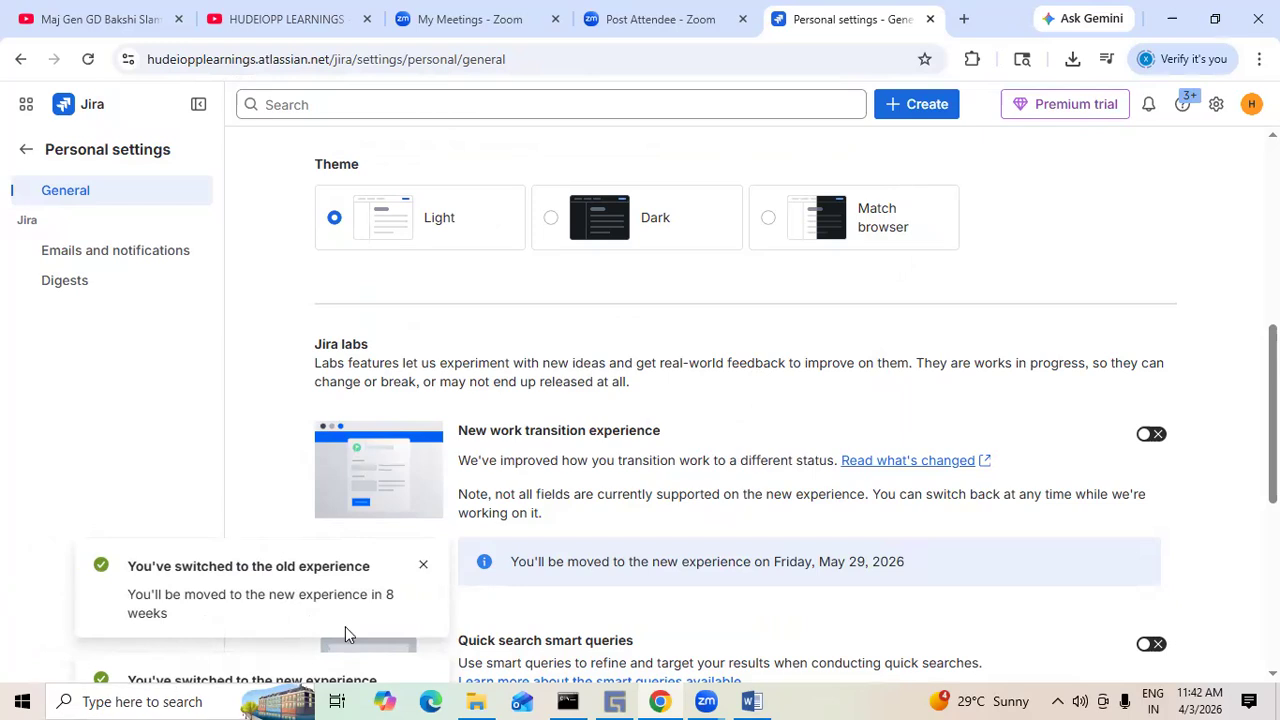
left_click(422, 566)
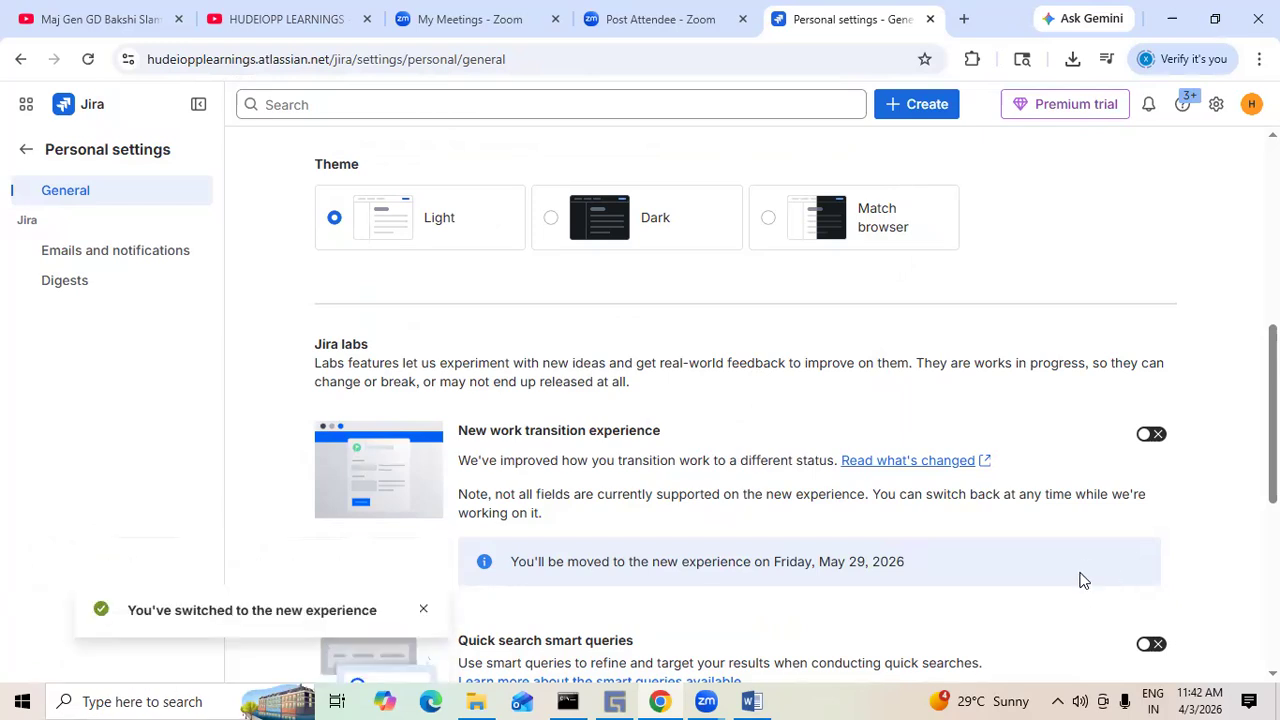
- Scroll through the remaining Jira labs features and connected apps section
scroll(730, 450, "down", 3)
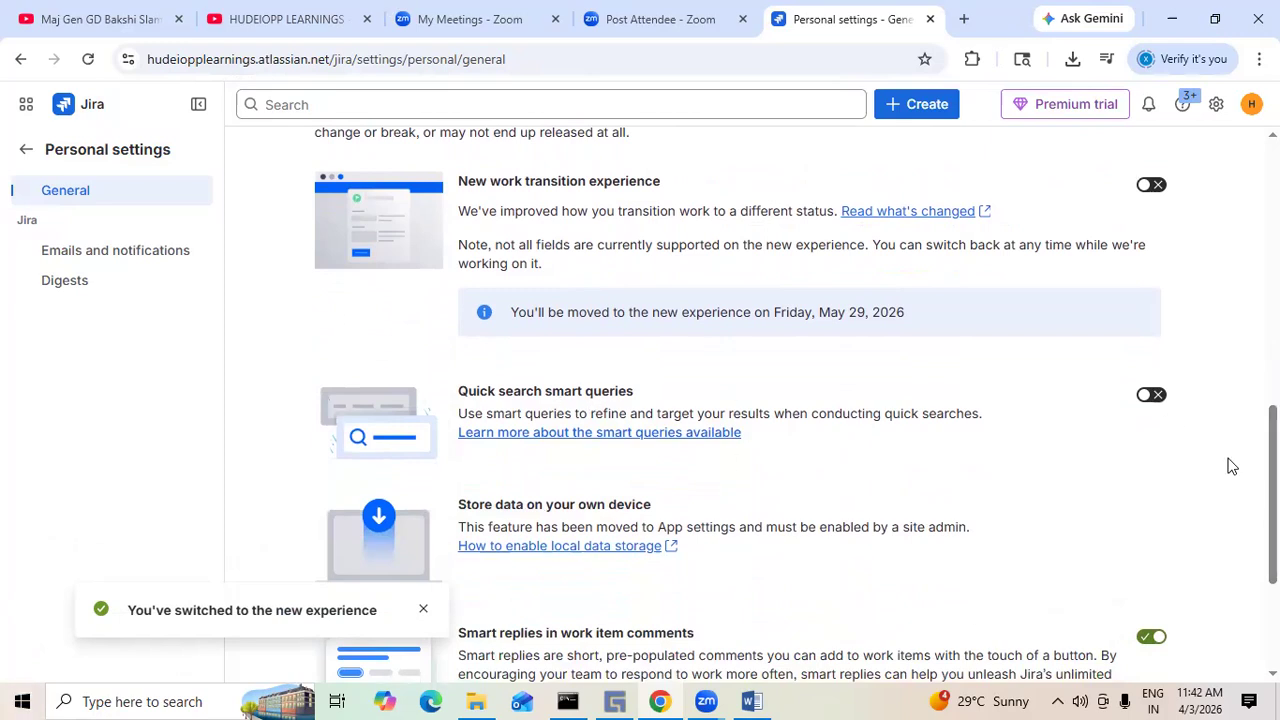
left_click_drag(1273, 467, 1273, 509)
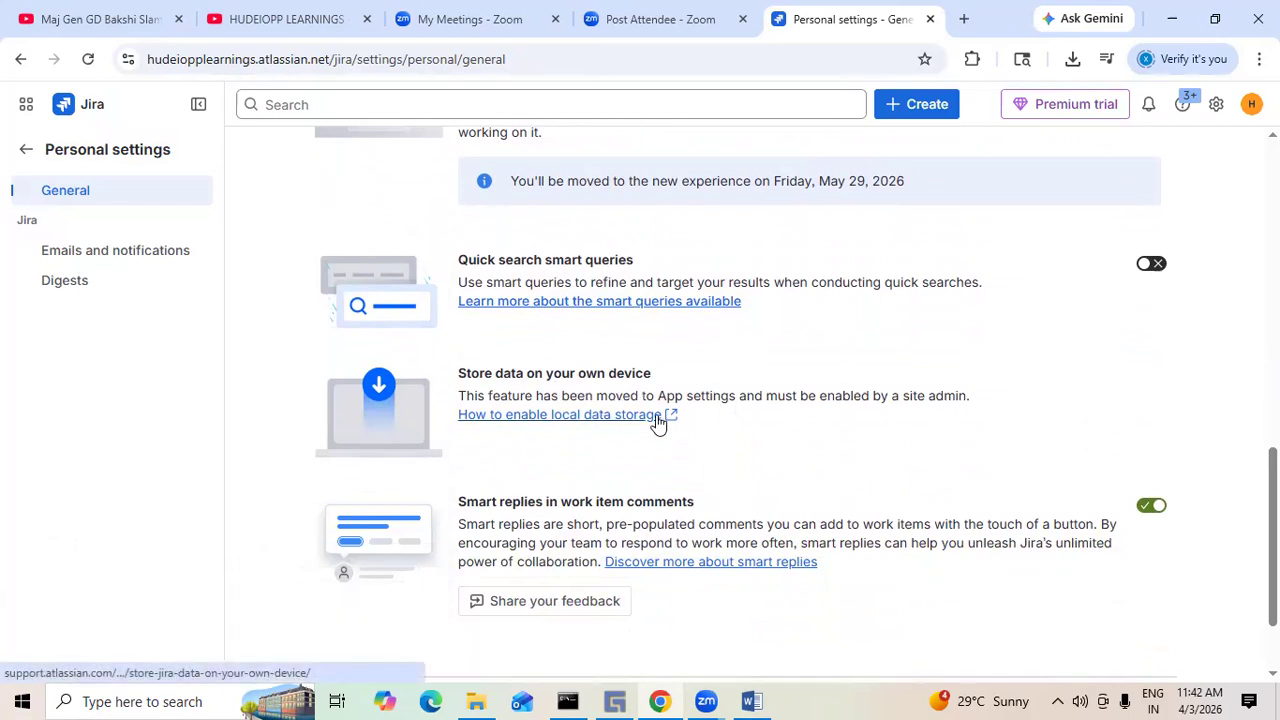
scroll(836, 467, "down", 1)
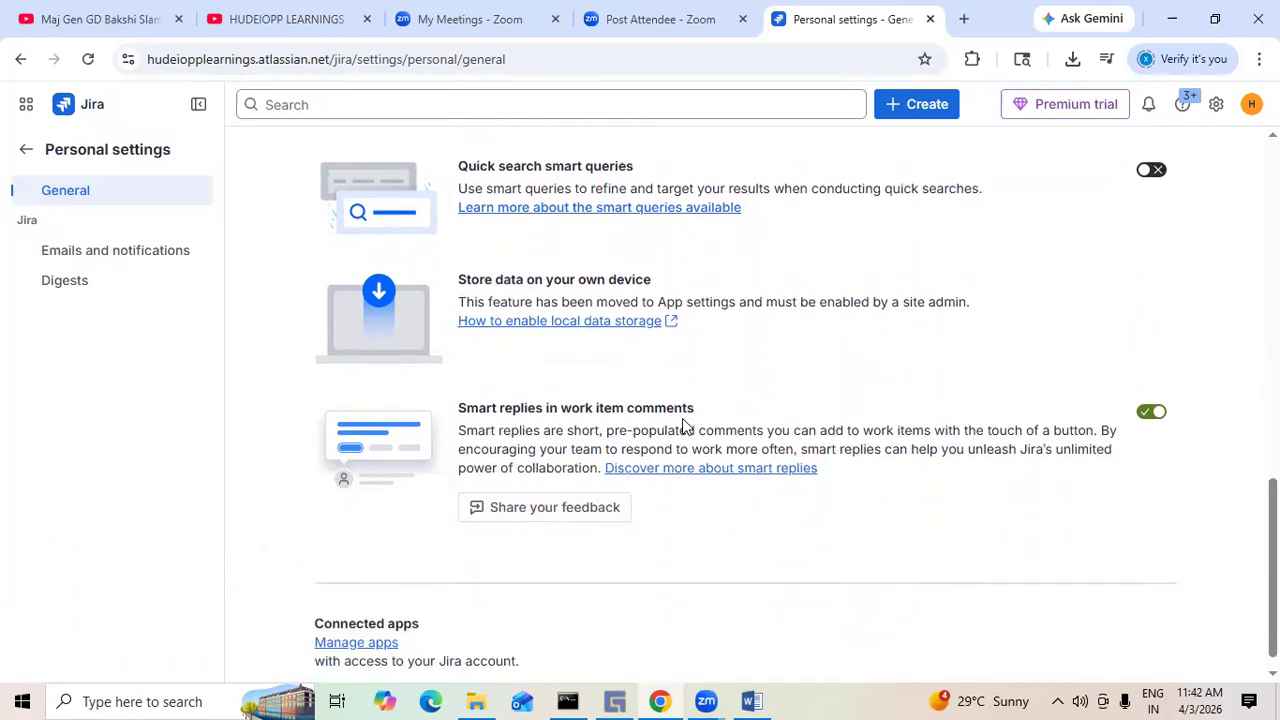
- Scroll up and down the General personal settings page to review its options again
scroll(1086, 491, "down", 1)
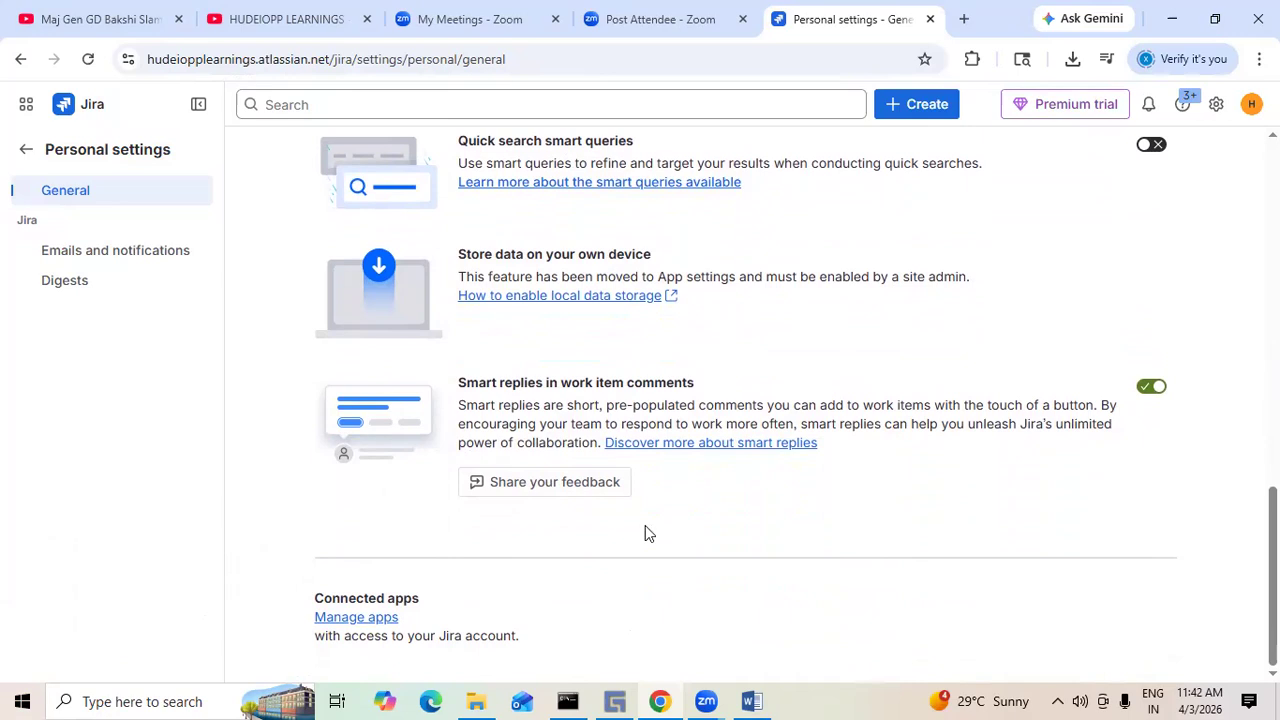
scroll(730, 552, "up", 10)
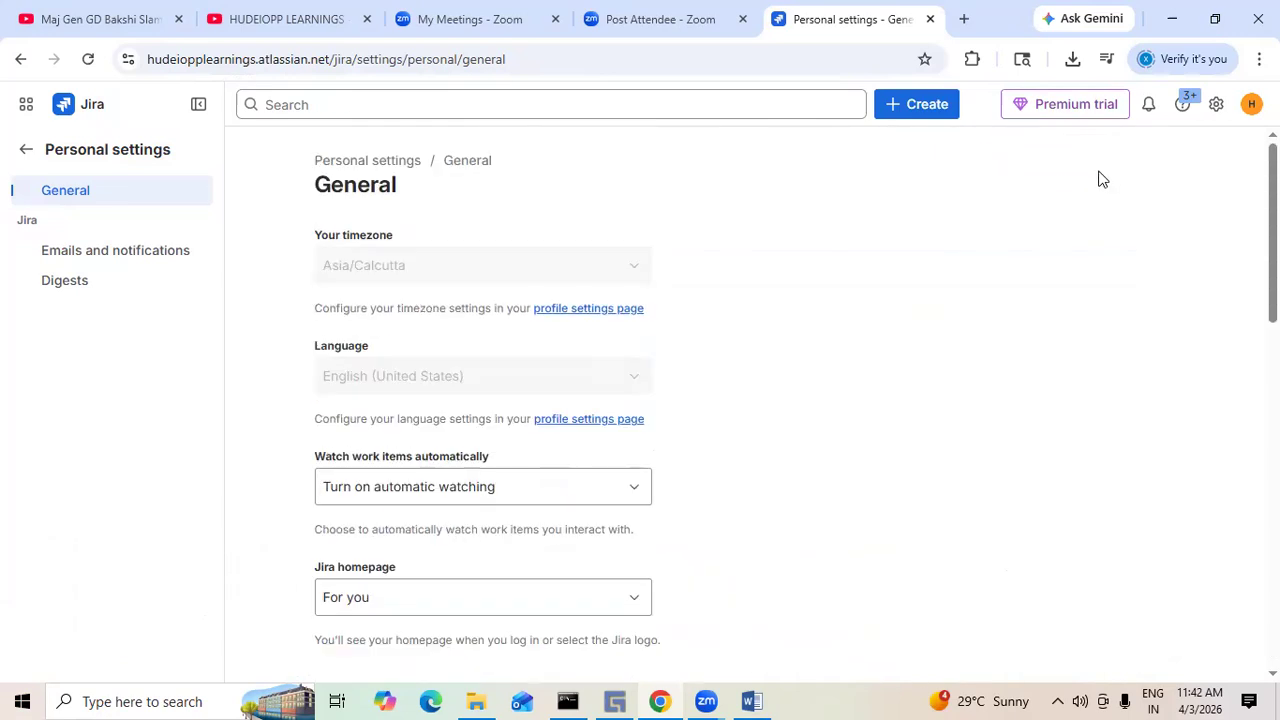
scroll(736, 346, "down", 2)
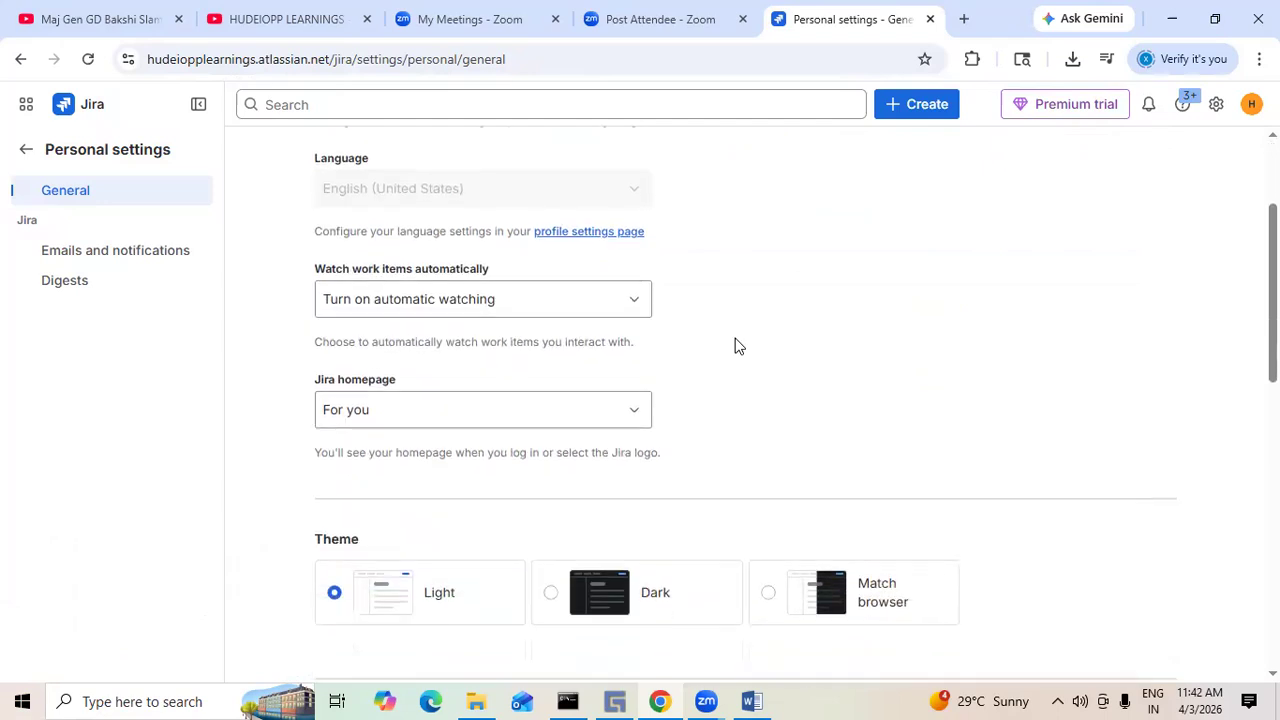
scroll(736, 346, "down", 4)
scroll(736, 346, "up", 6)
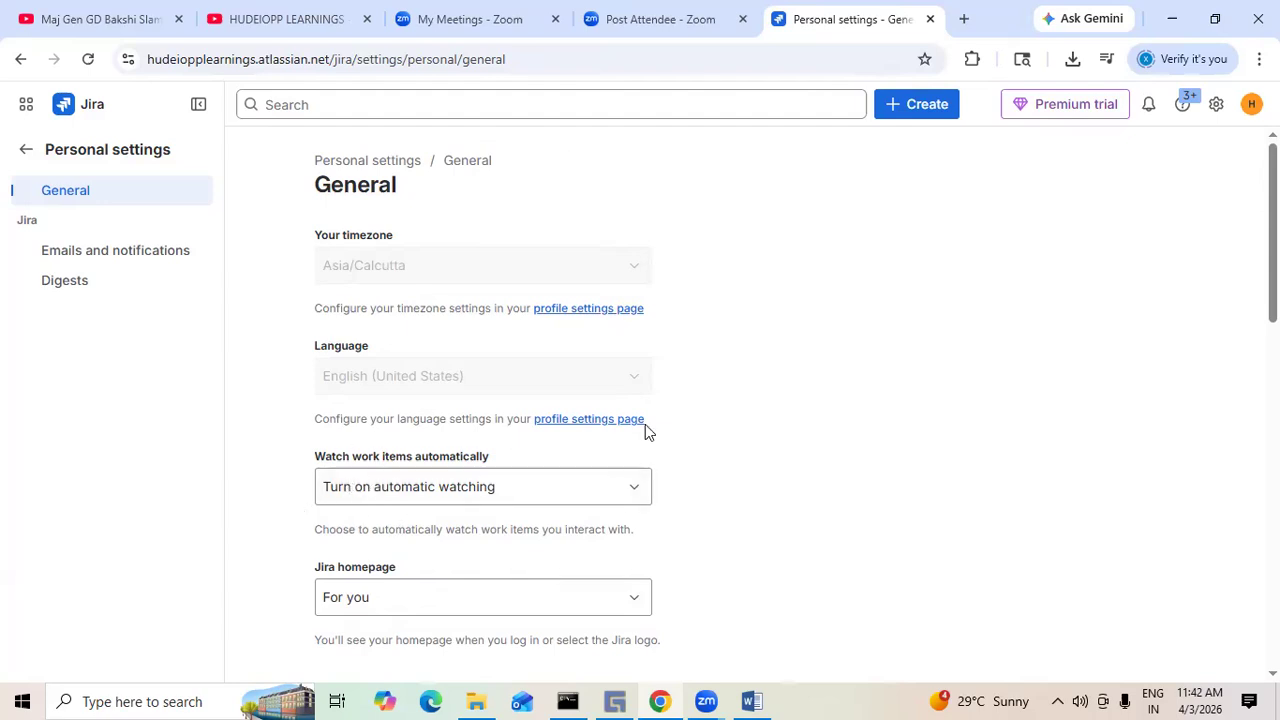
scroll(645, 424, "down", 3)
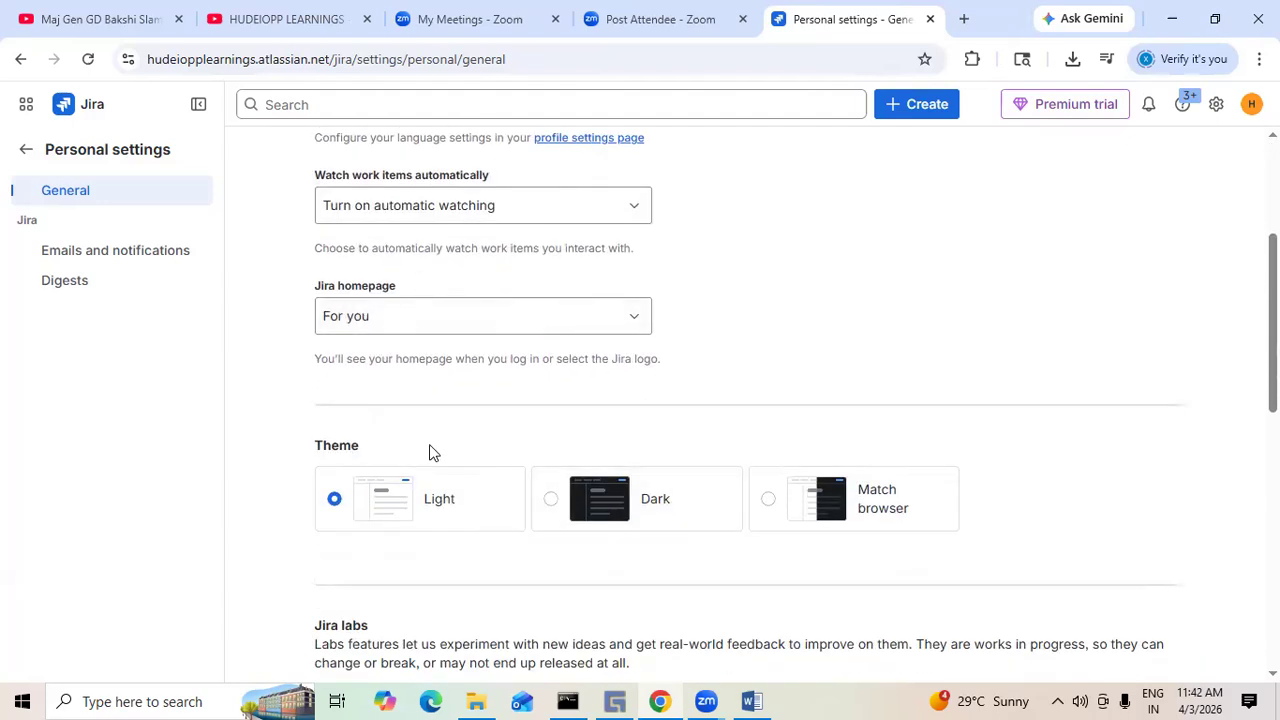
scroll(408, 534, "down", 4)
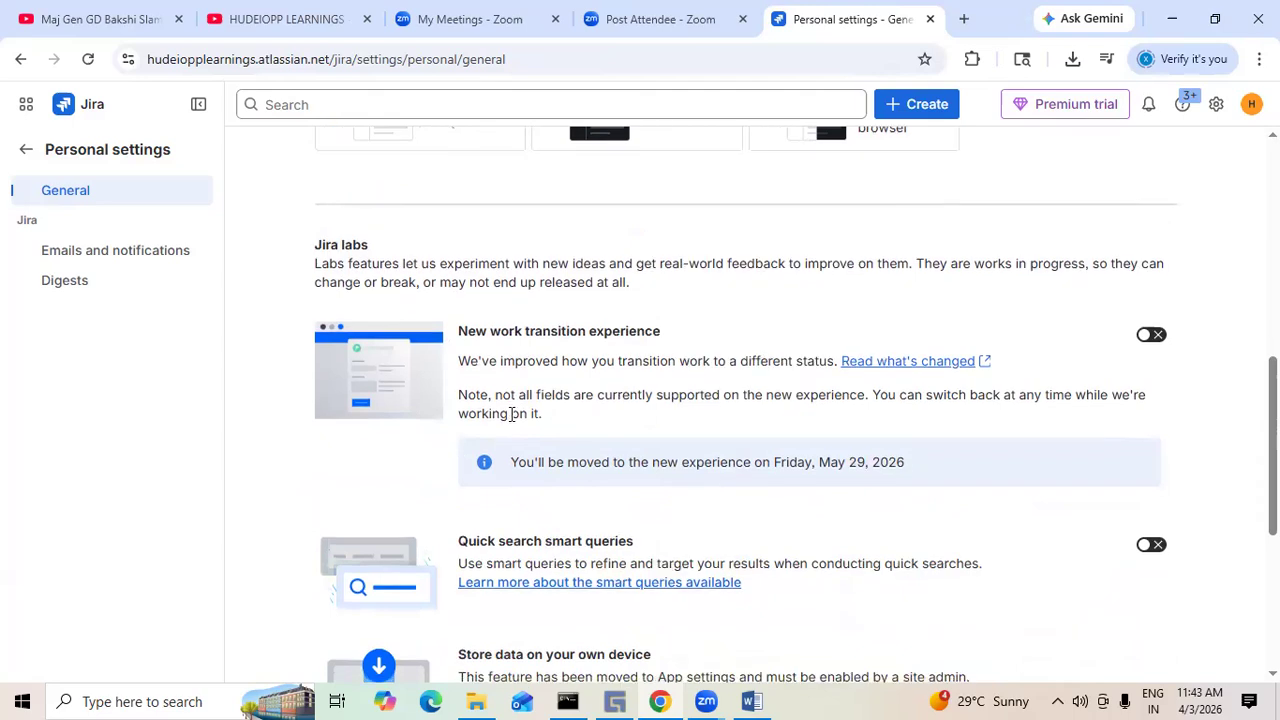
scroll(512, 414, "down", 4)
scroll(514, 414, "up", 12)
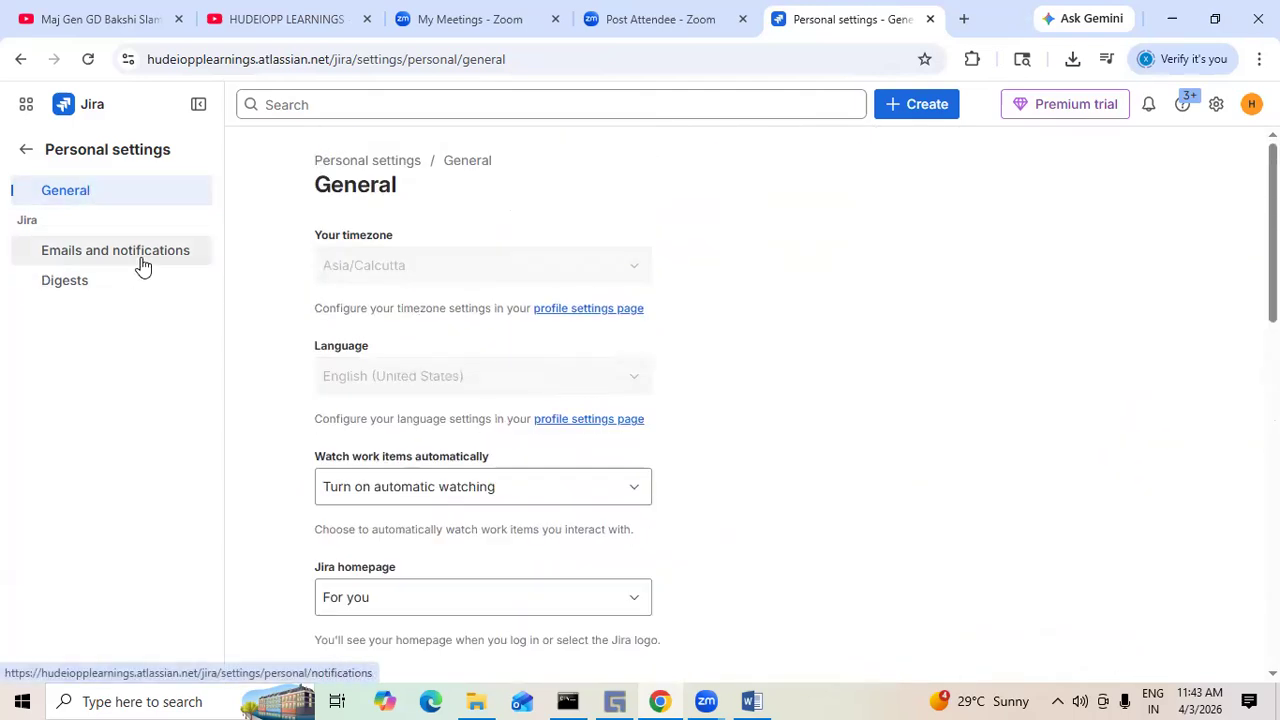
- In Emails and notifications, untick emails when you're the assignee and set grouped notification emails to Every 10 minutes
left_click(109, 259)
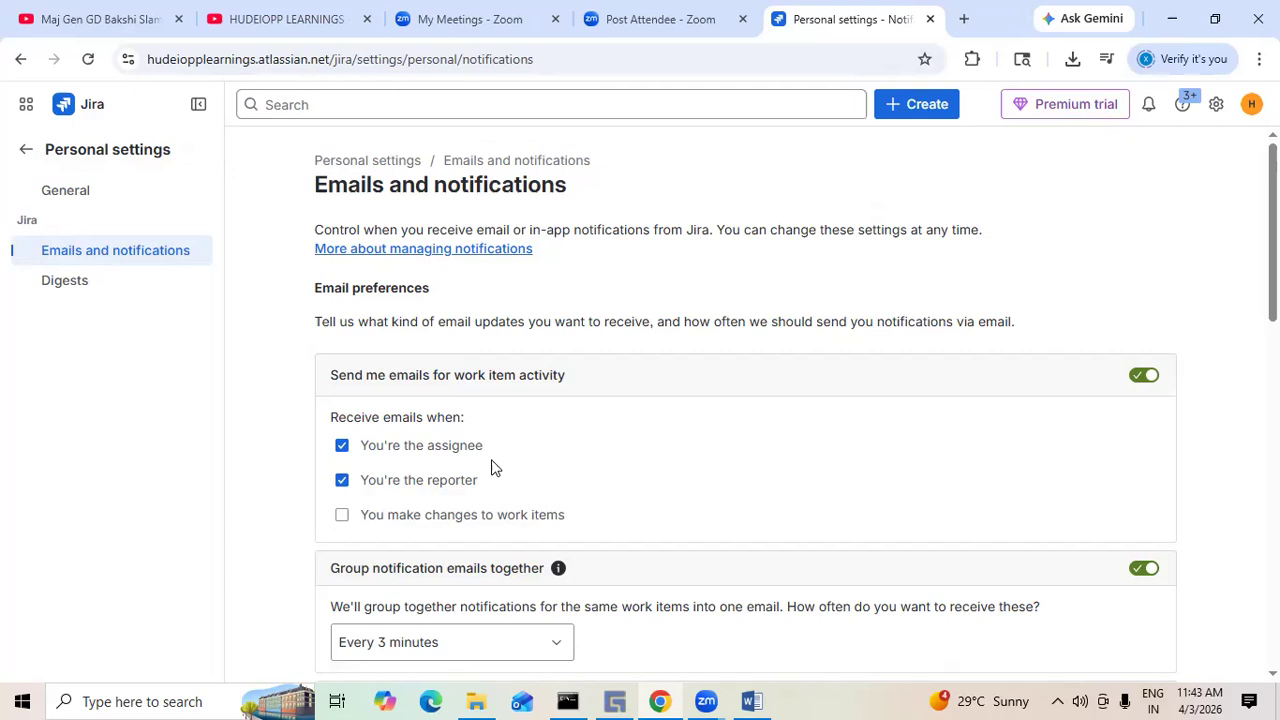
scroll(594, 489, "down", 2)
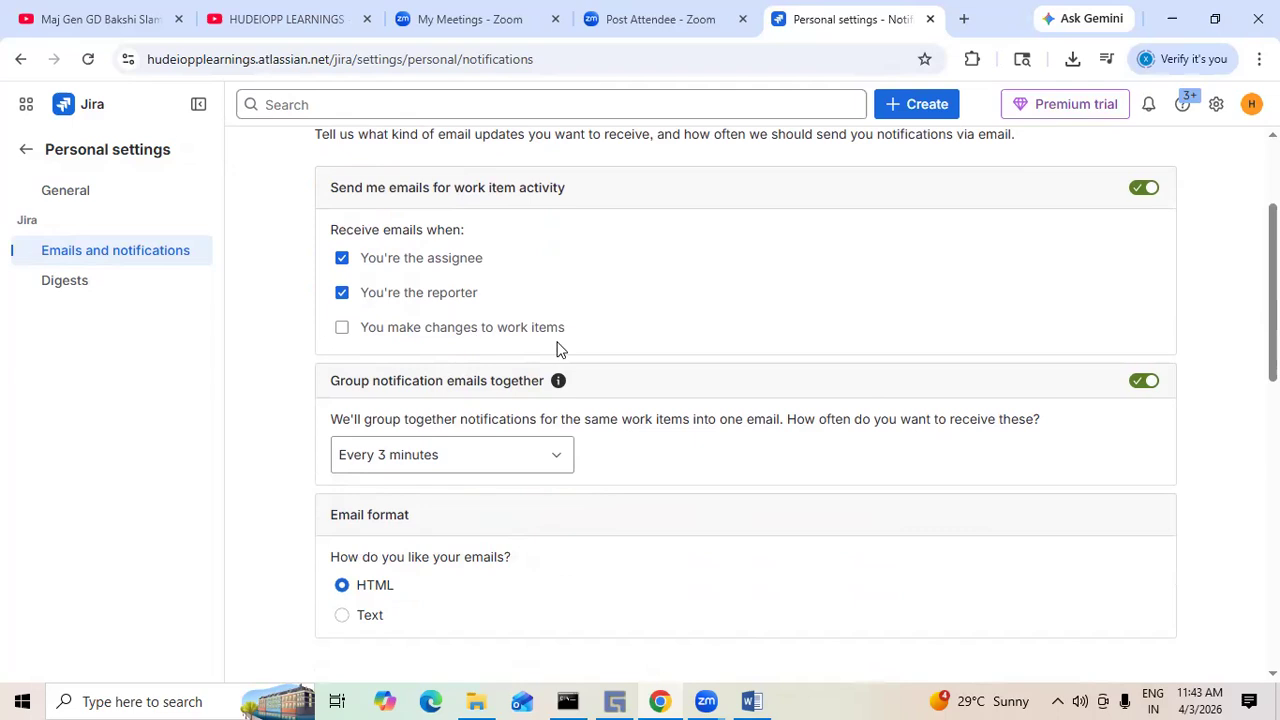
left_click(342, 330)
left_click(340, 327)
left_click(342, 260)
left_click(556, 464)
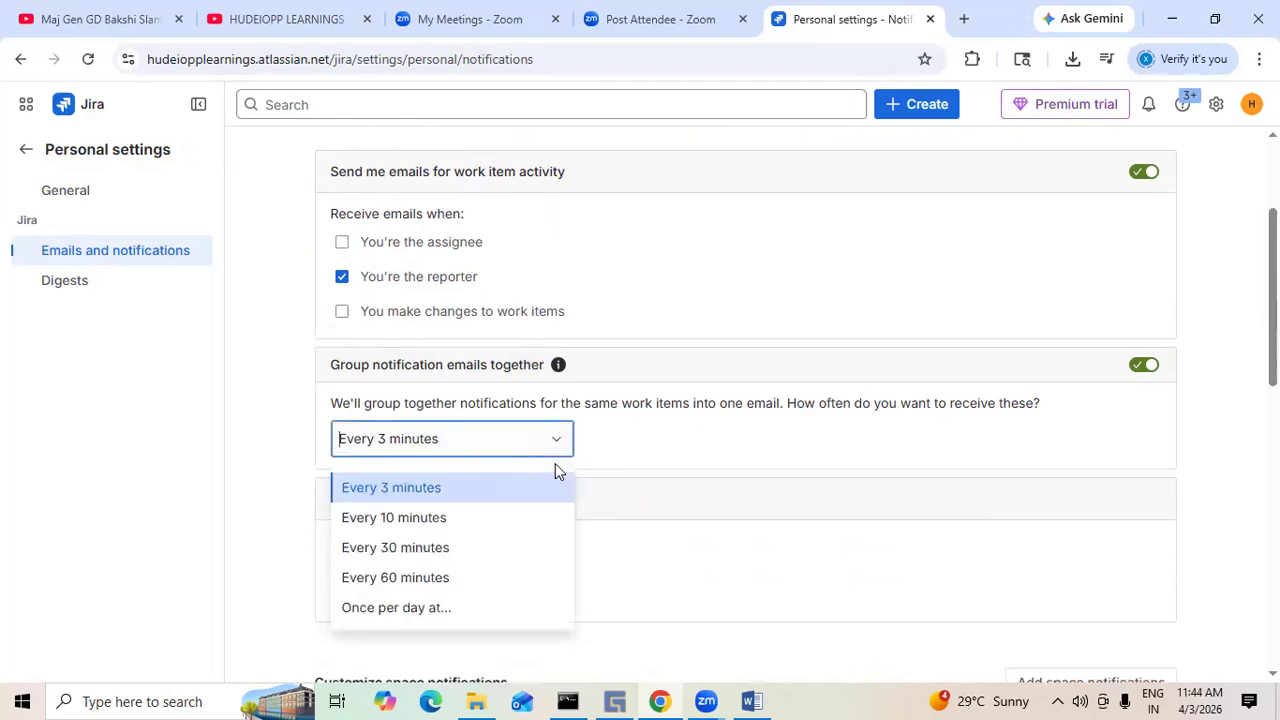
left_click(439, 520)
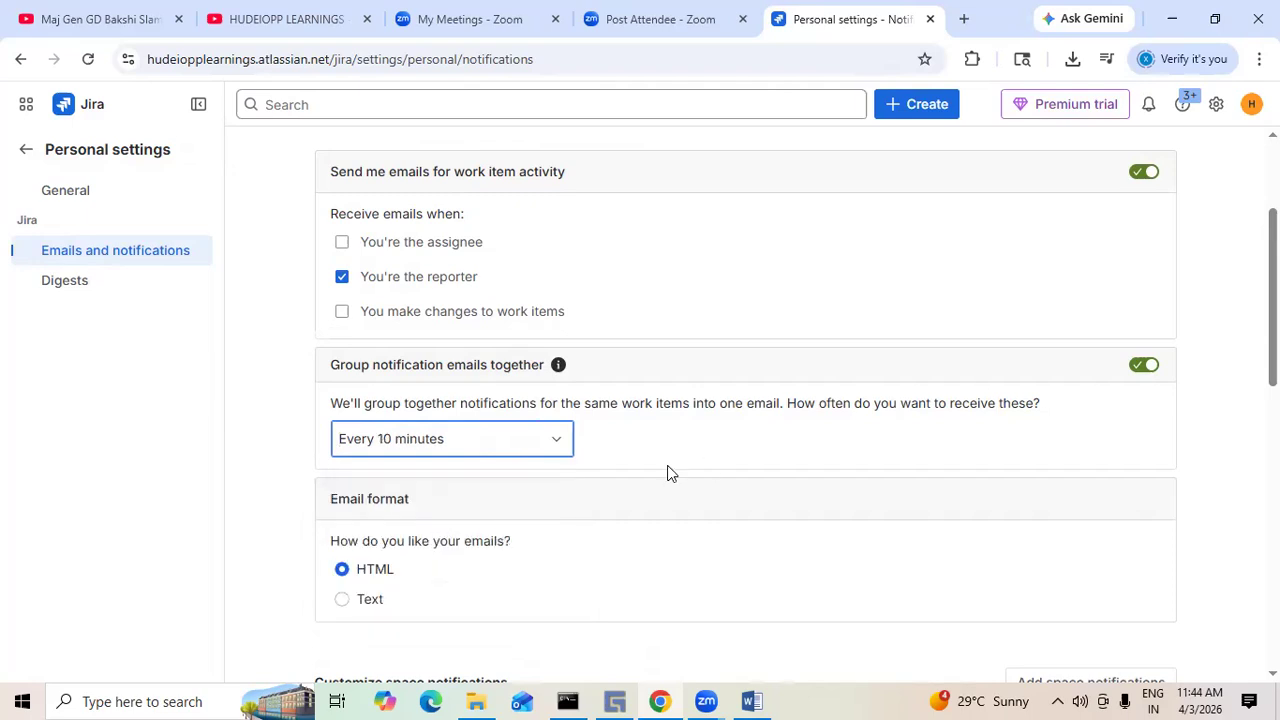
- Scroll through the email format, space notification and default notification settings
scroll(746, 433, "down", 2)
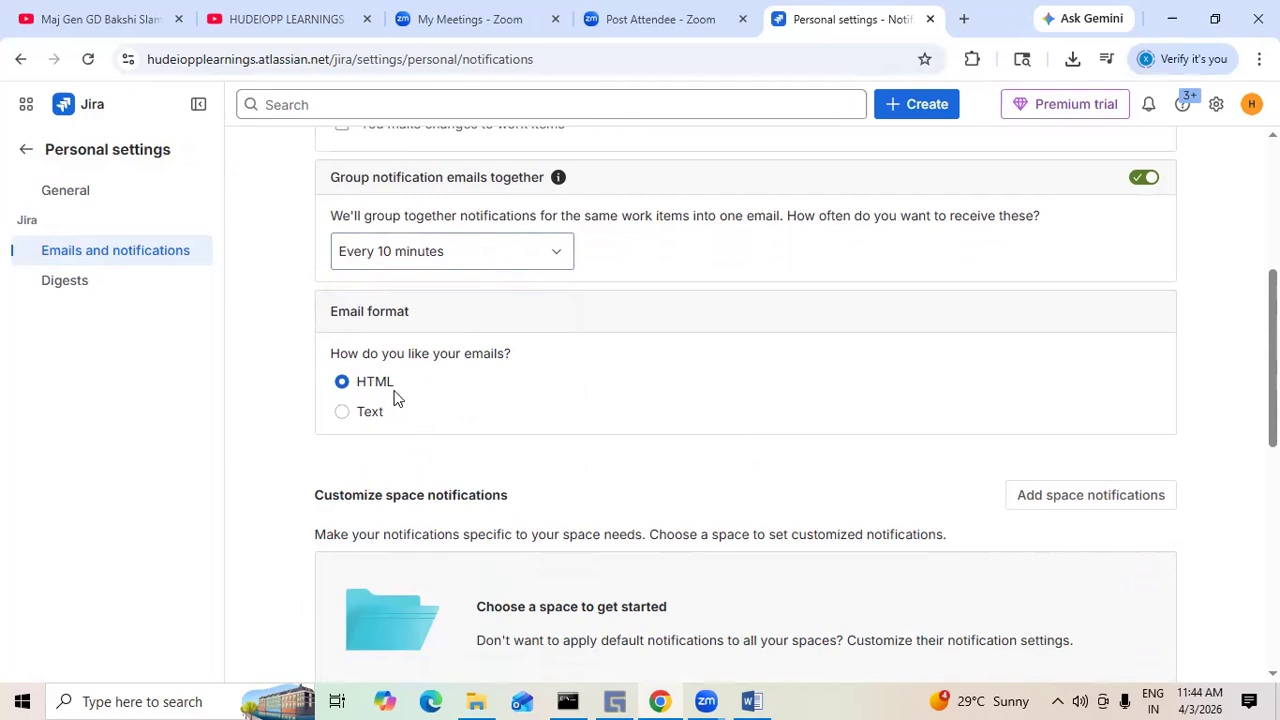
scroll(560, 387, "down", 1)
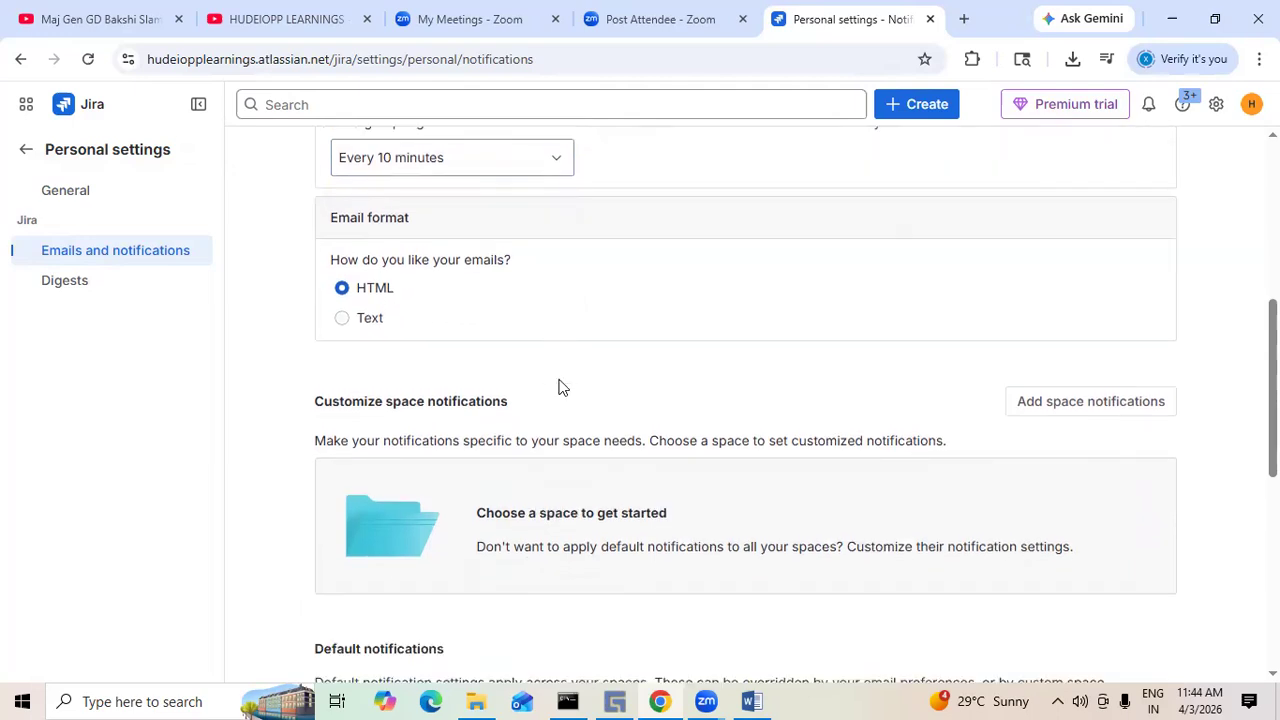
scroll(484, 303, "down", 1)
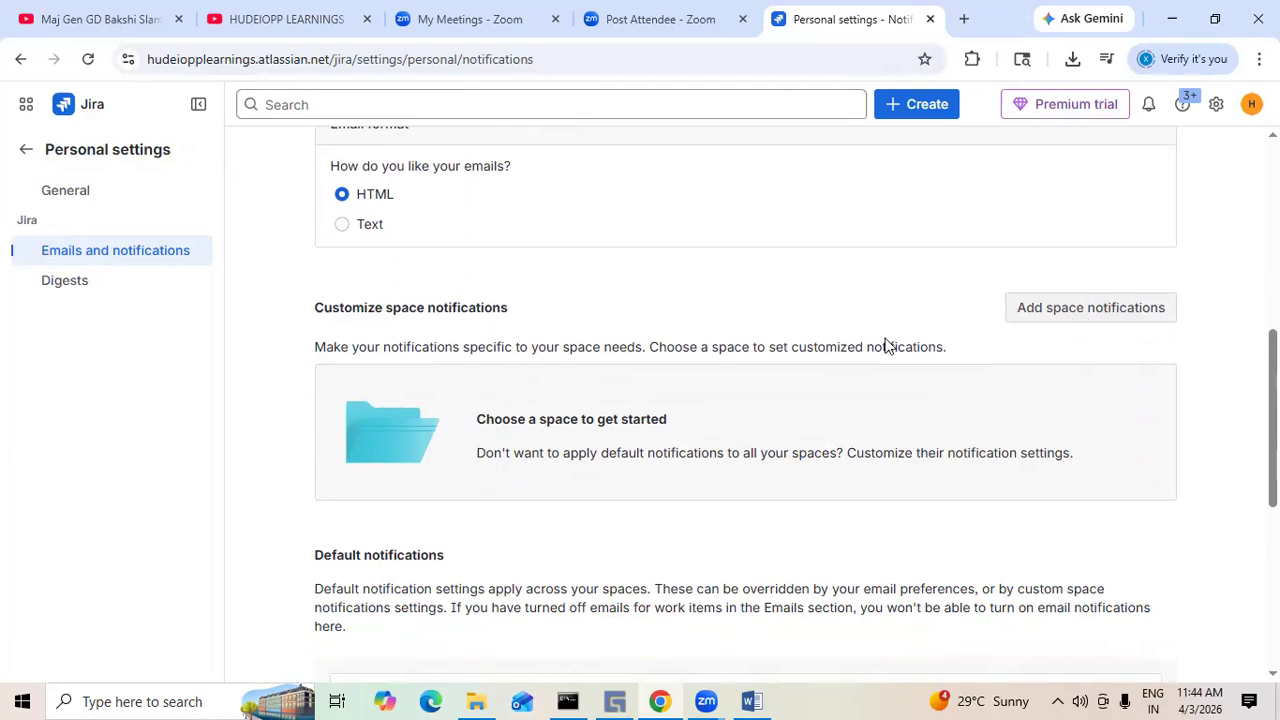
scroll(800, 354, "down", 3)
scroll(765, 392, "up", 4)
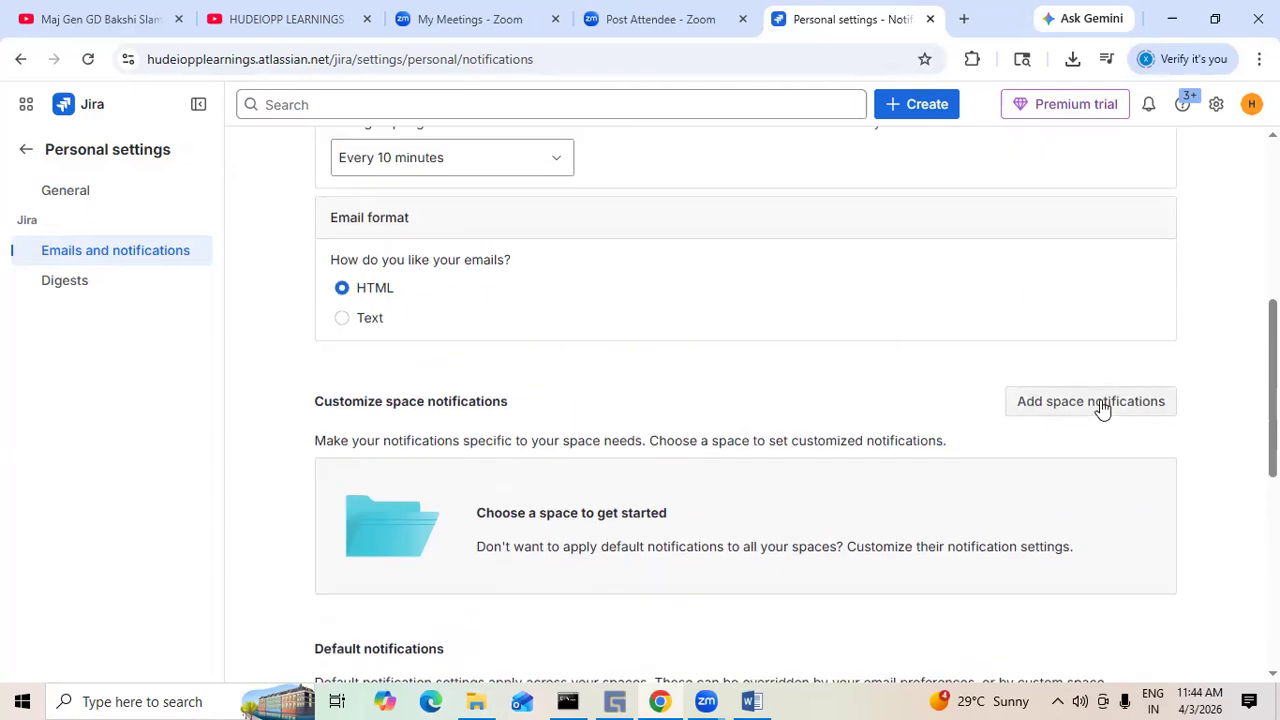
scroll(1086, 329, "down", 1)
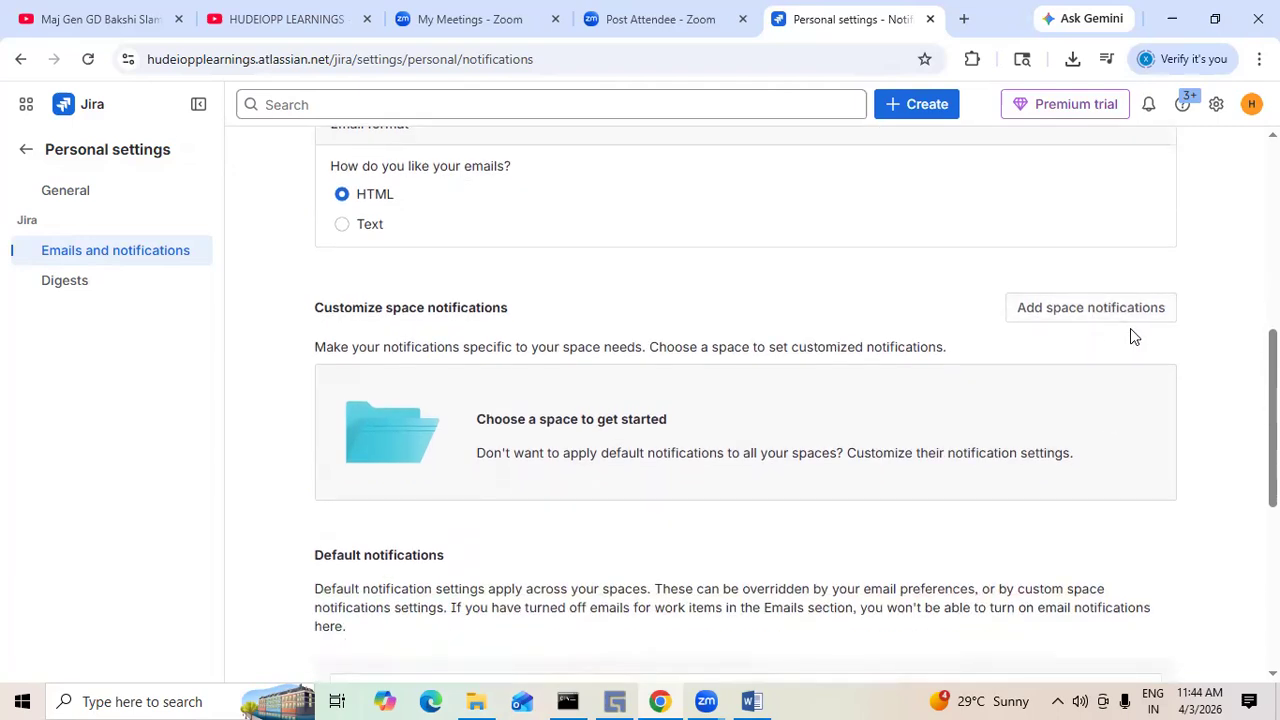
scroll(1134, 330, "down", 2)
scroll(1136, 339, "down", 2)
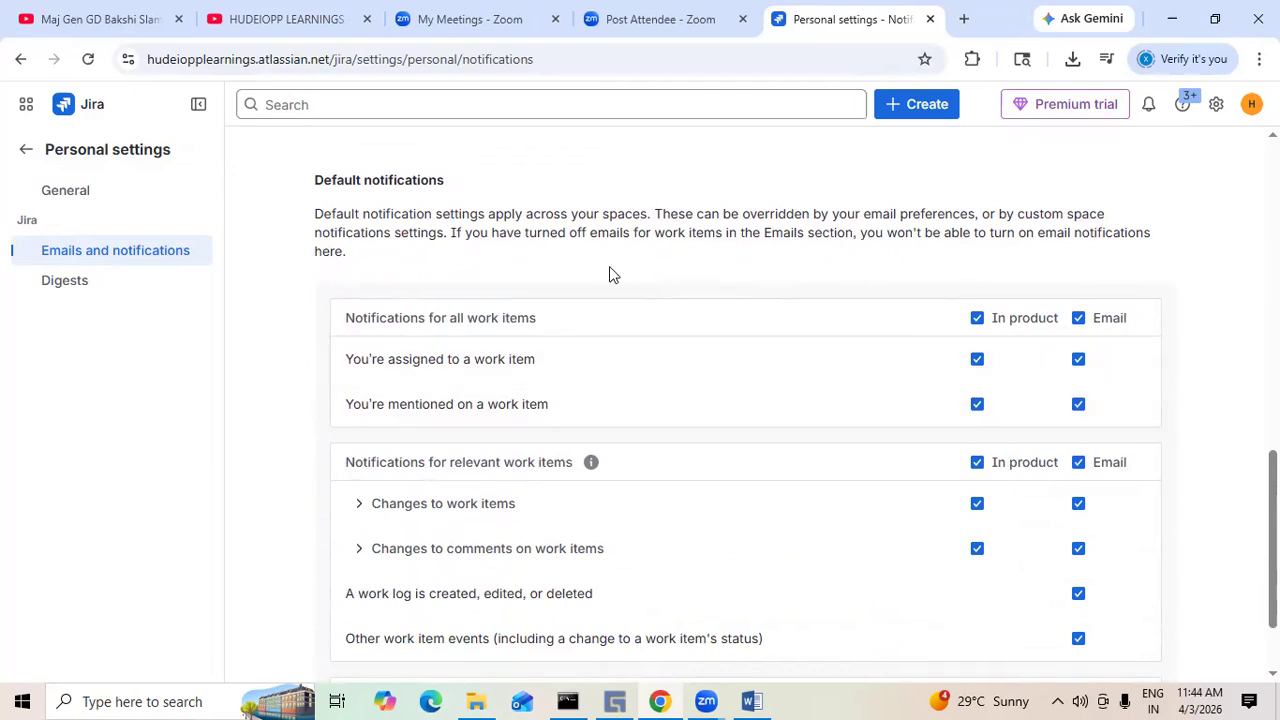
scroll(607, 268, "up", 1)
scroll(665, 318, "up", 3)
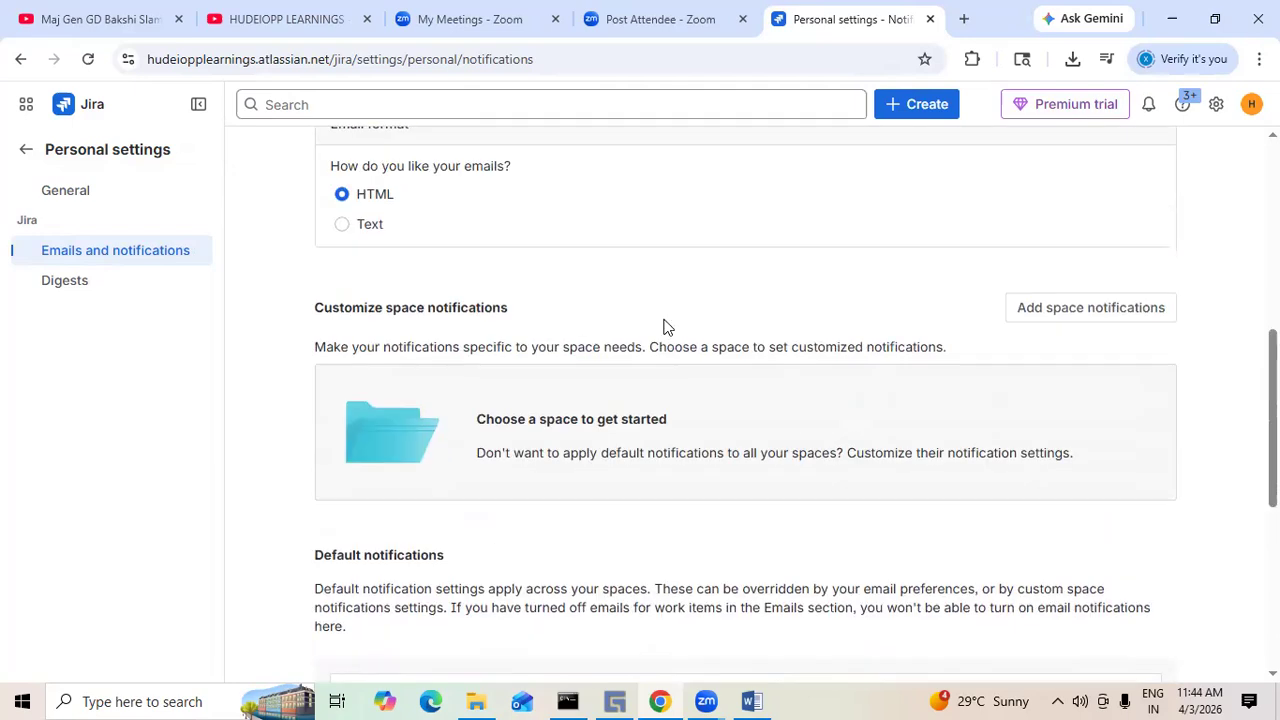
scroll(665, 326, "down", 1)
scroll(666, 317, "up", 2)
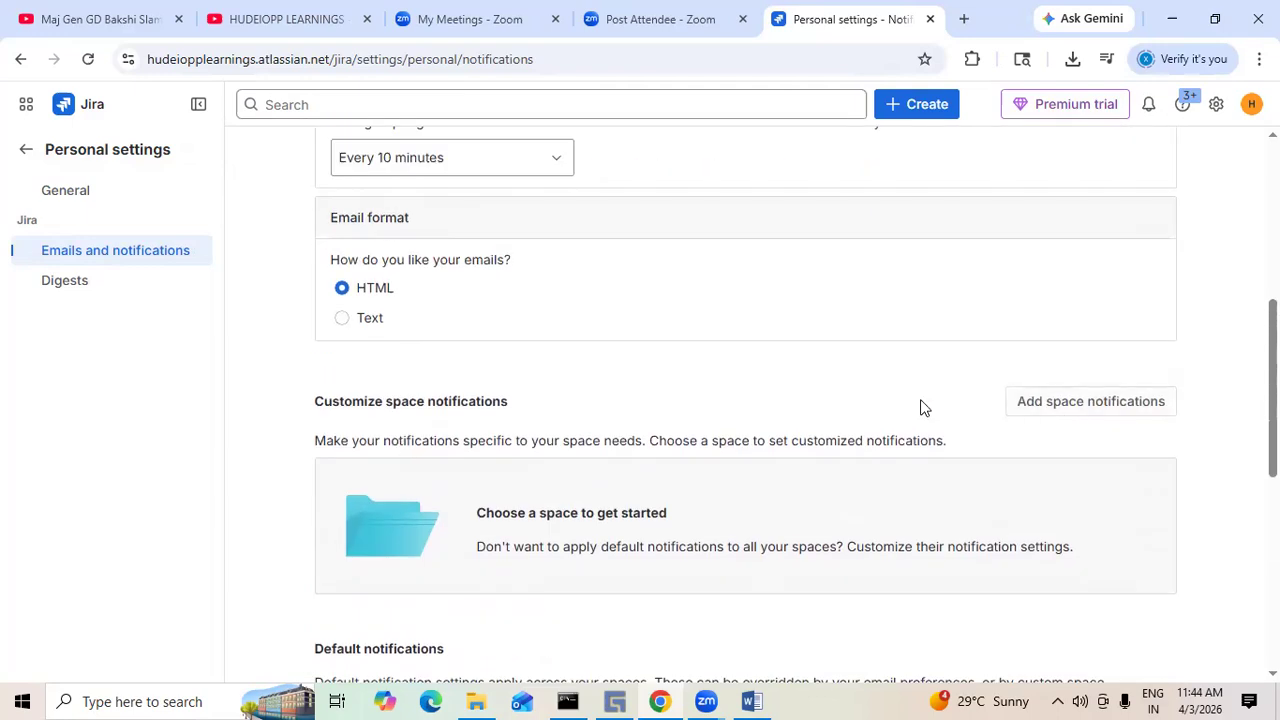
scroll(814, 500, "down", 3)
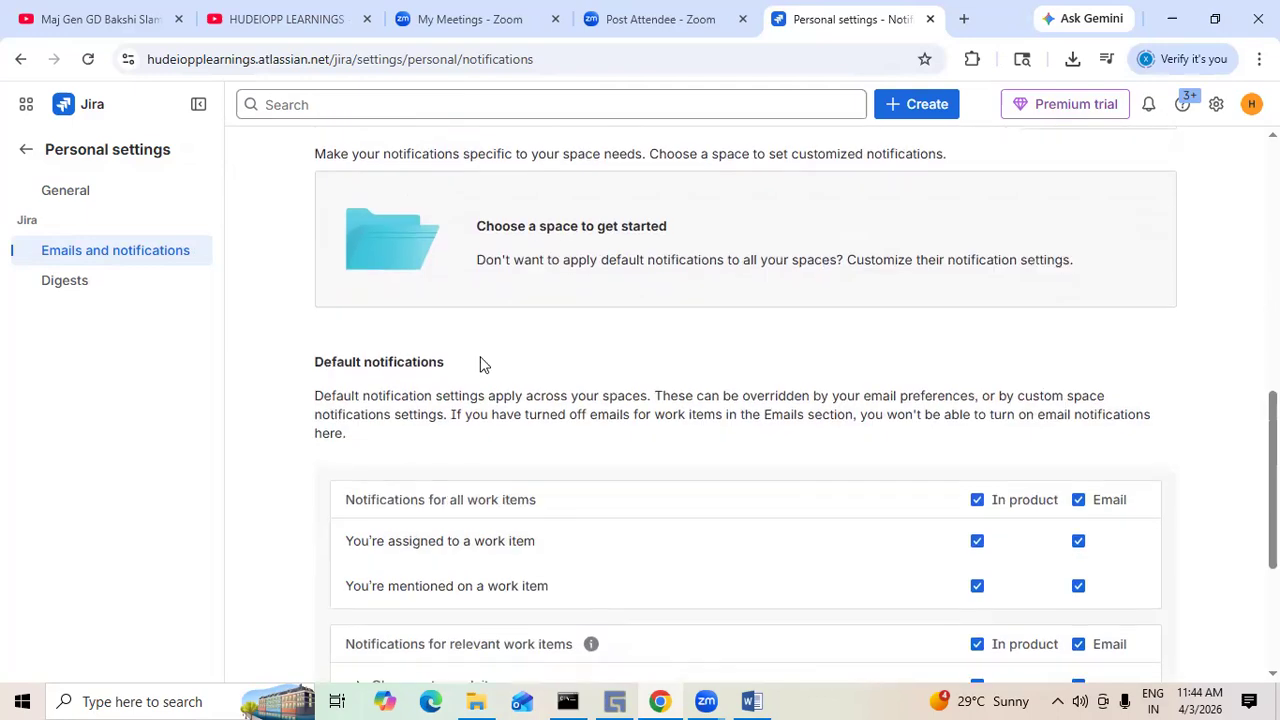
scroll(480, 364, "down", 1)
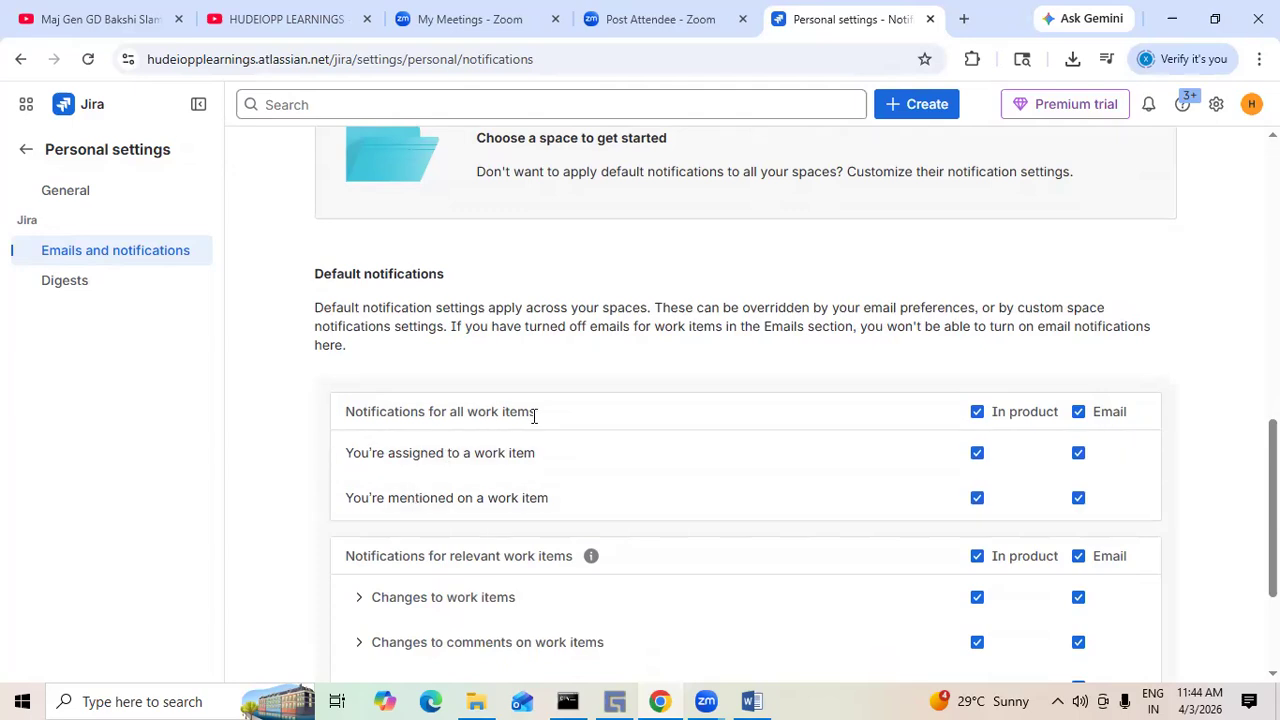
scroll(1207, 422, "down", 2)
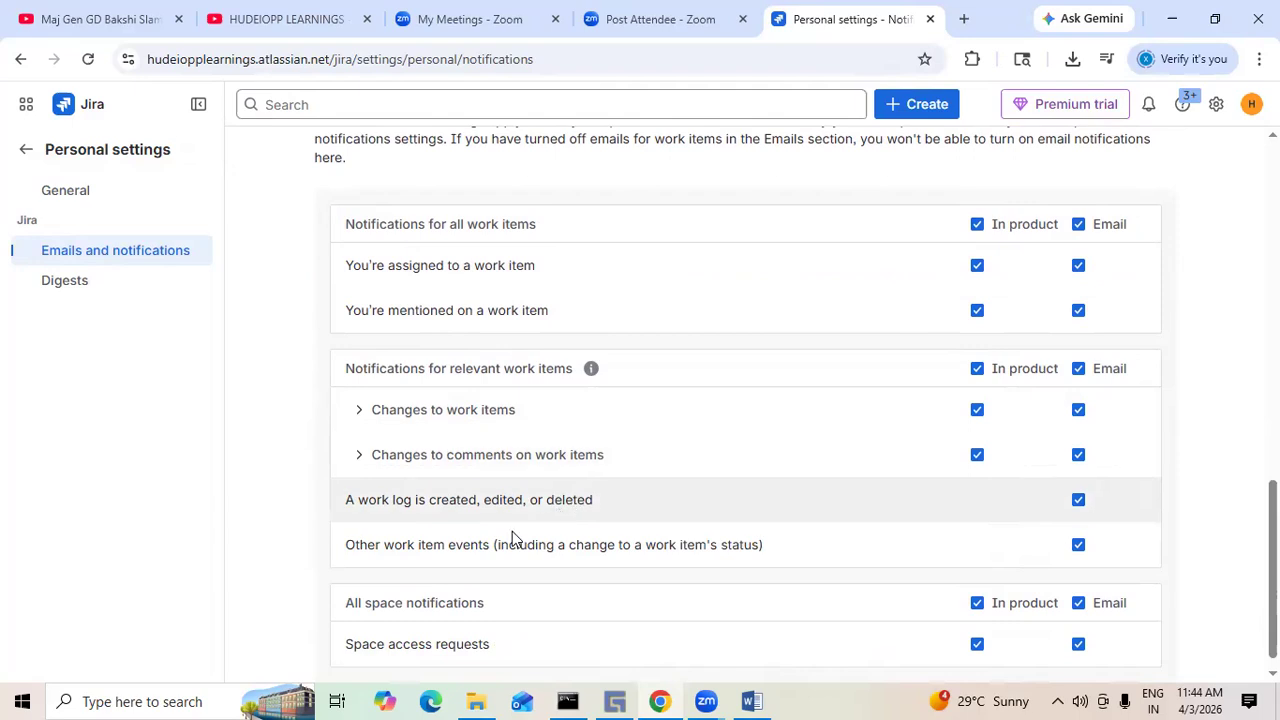
scroll(794, 505, "down", 1)
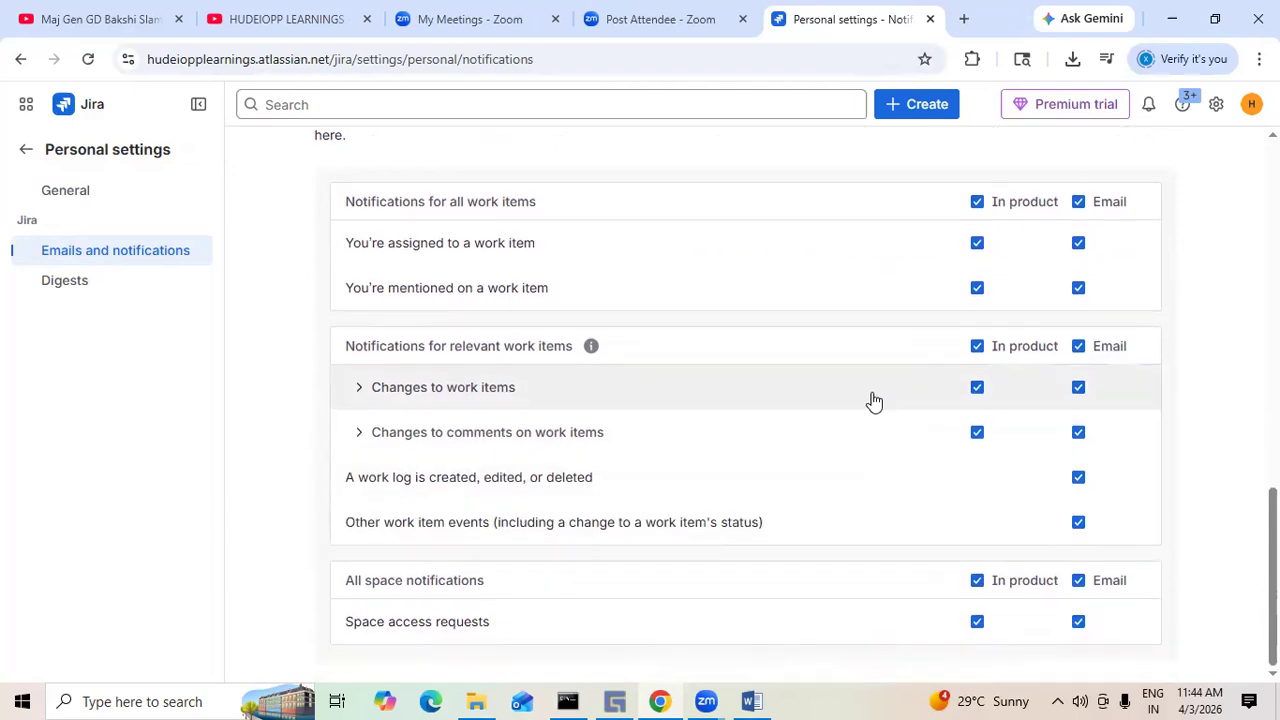
scroll(874, 400, "up", 10)
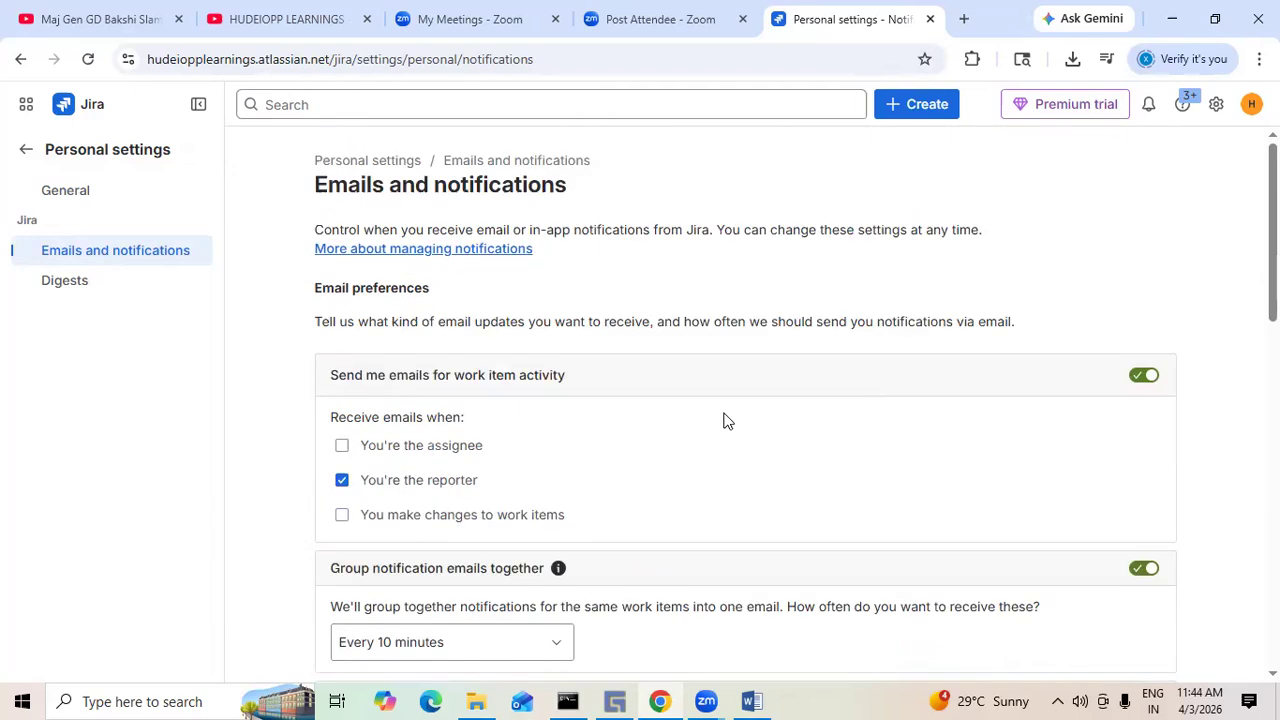
- View the Digests, General and Notification settings pages, returning to the board between them via the settings menu
left_click(65, 280)
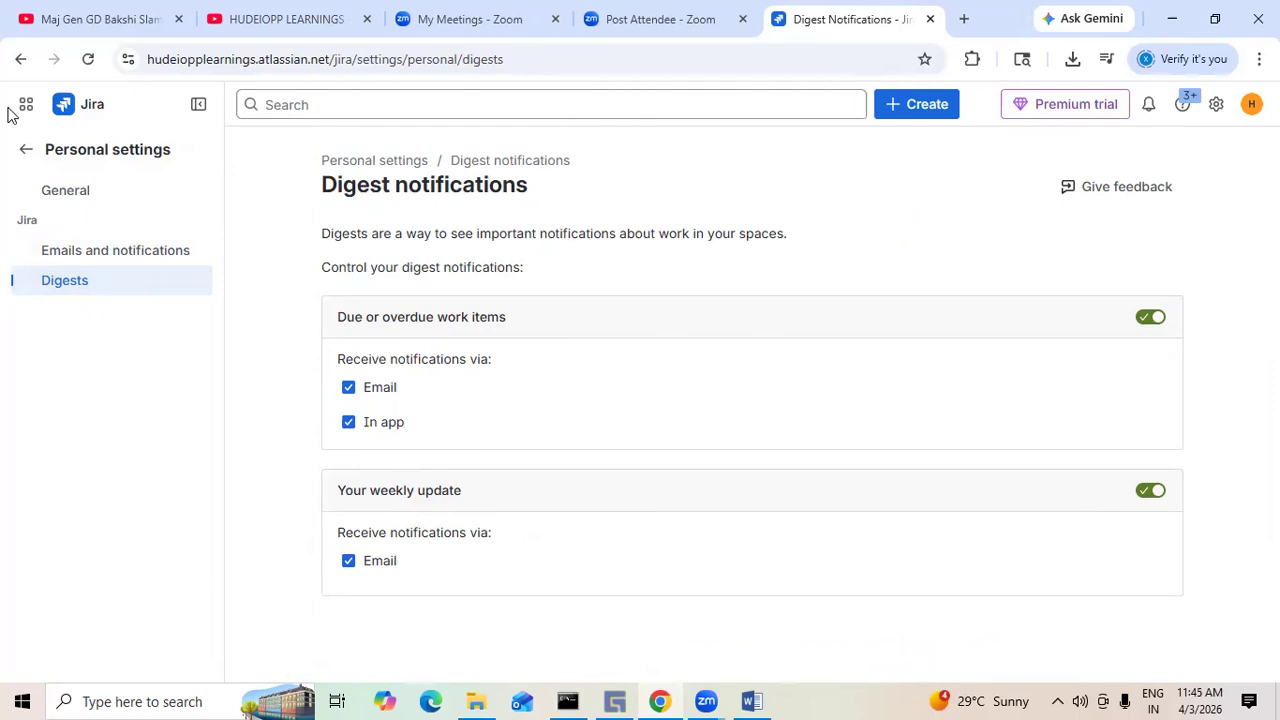
left_click(22, 149)
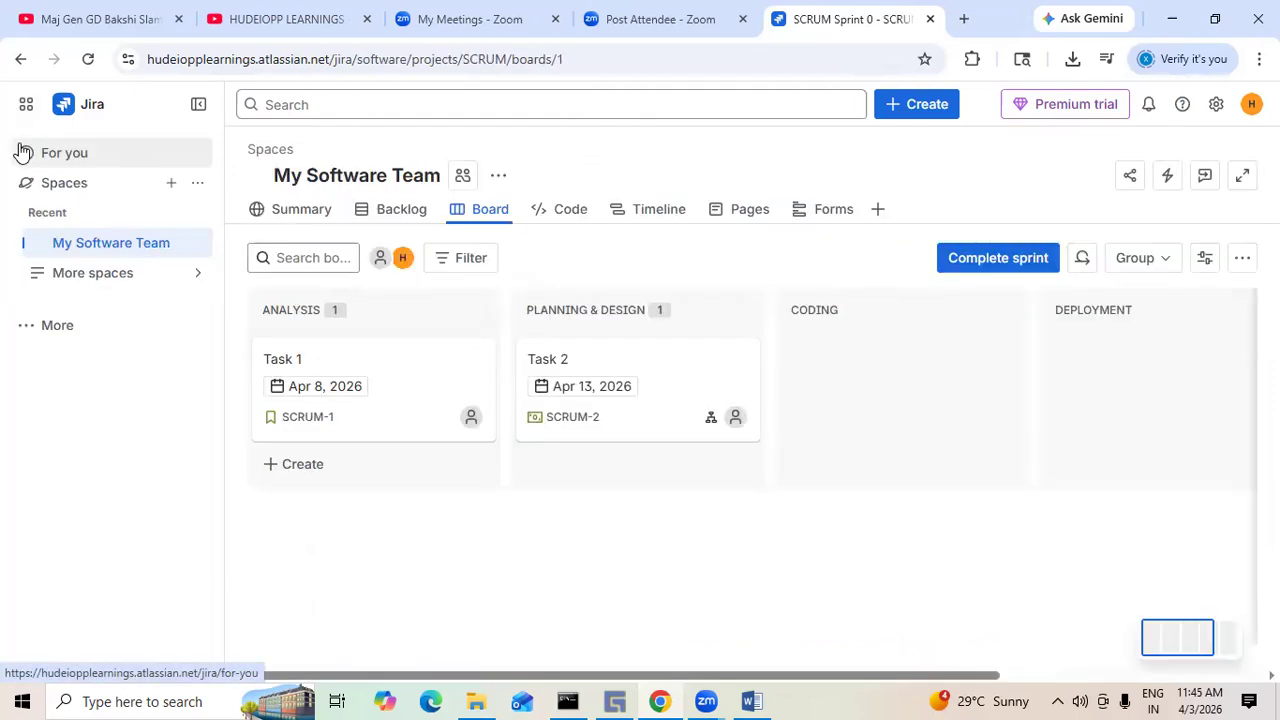
left_click(1215, 108)
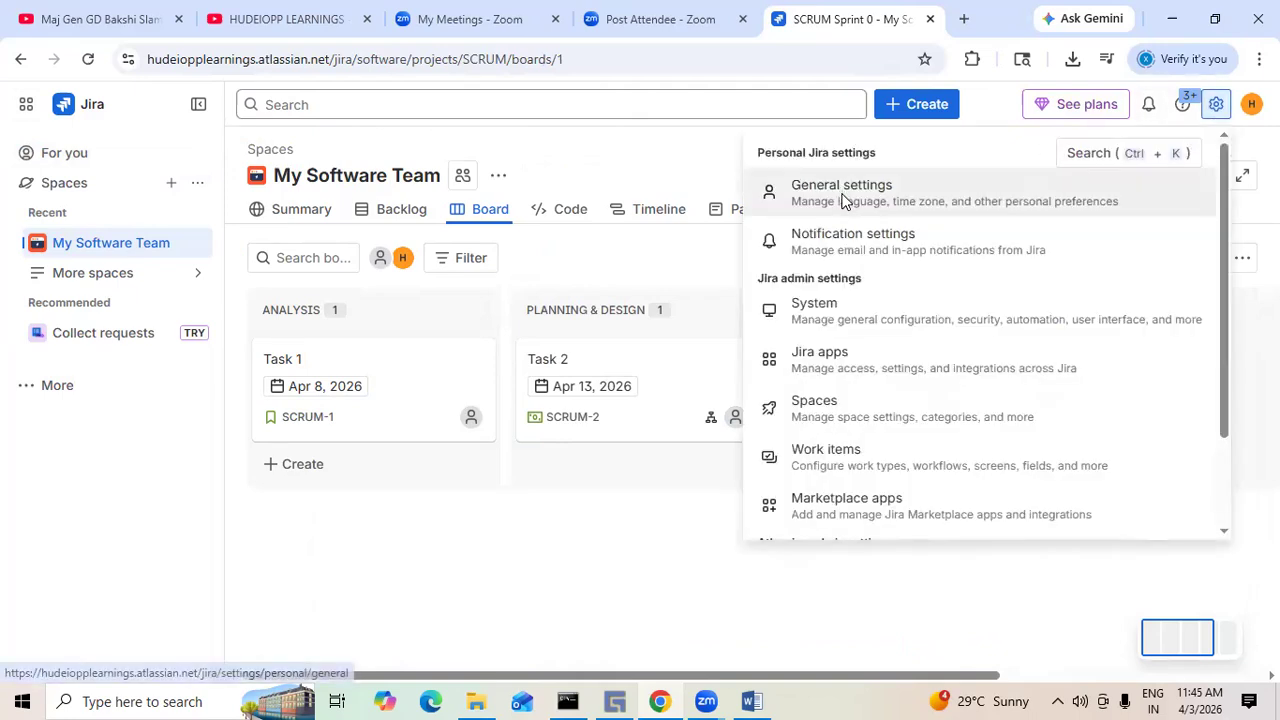
left_click(843, 200)
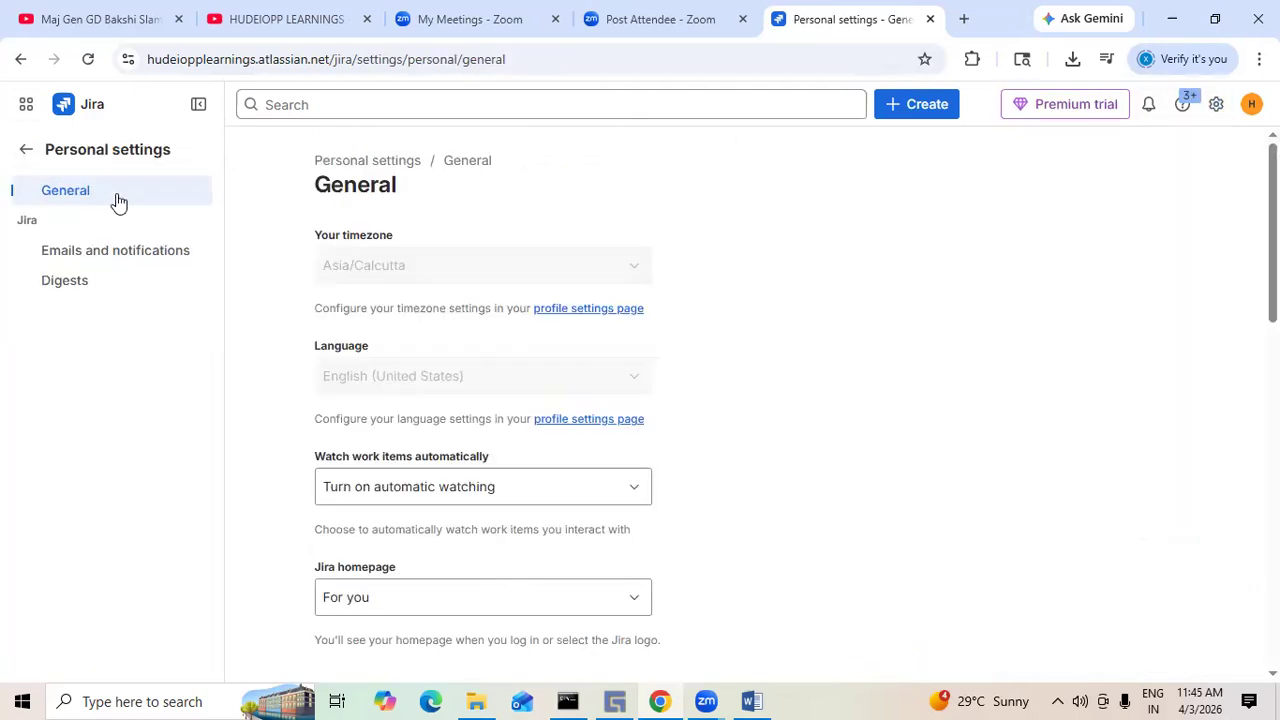
left_click(22, 152)
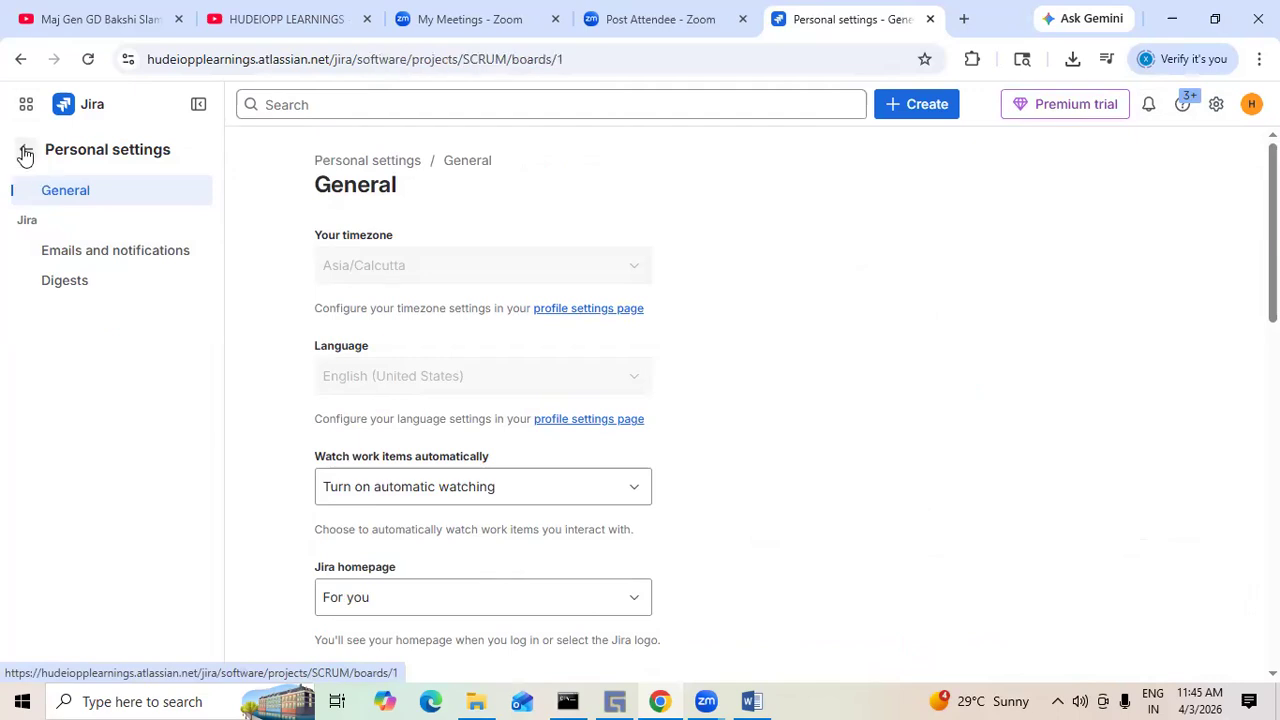
left_click(1217, 105)
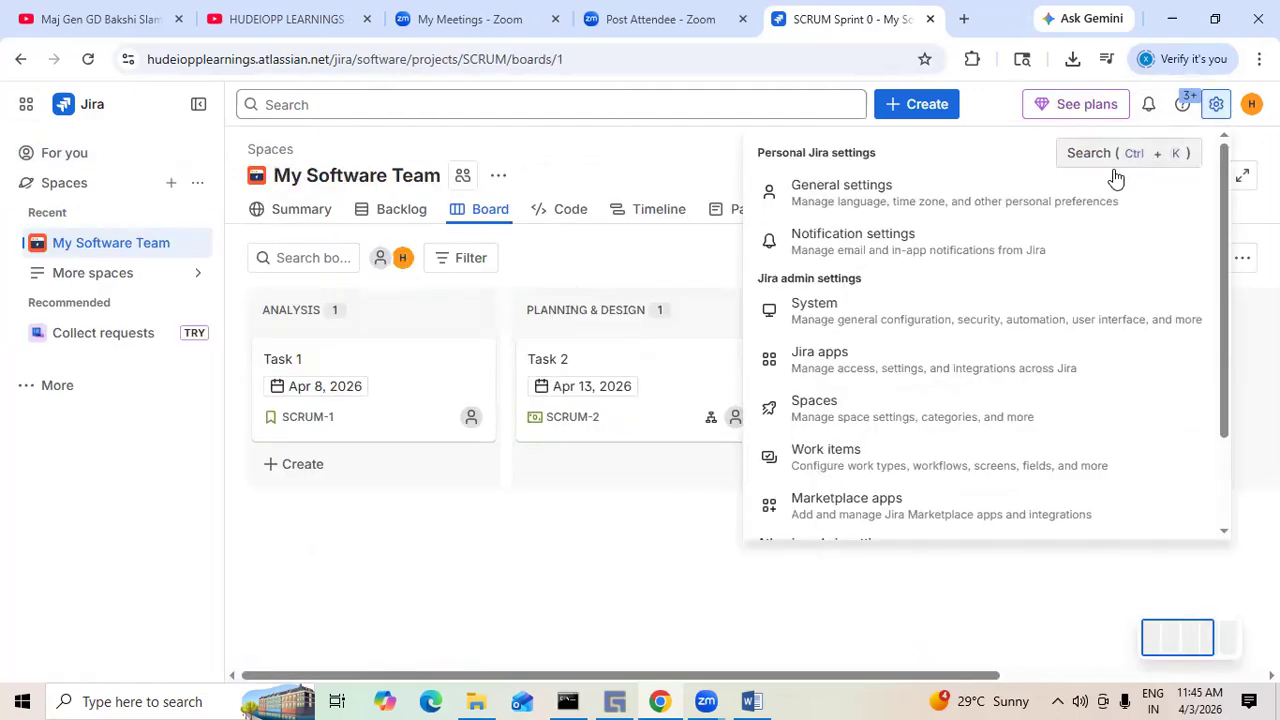
left_click(896, 258)
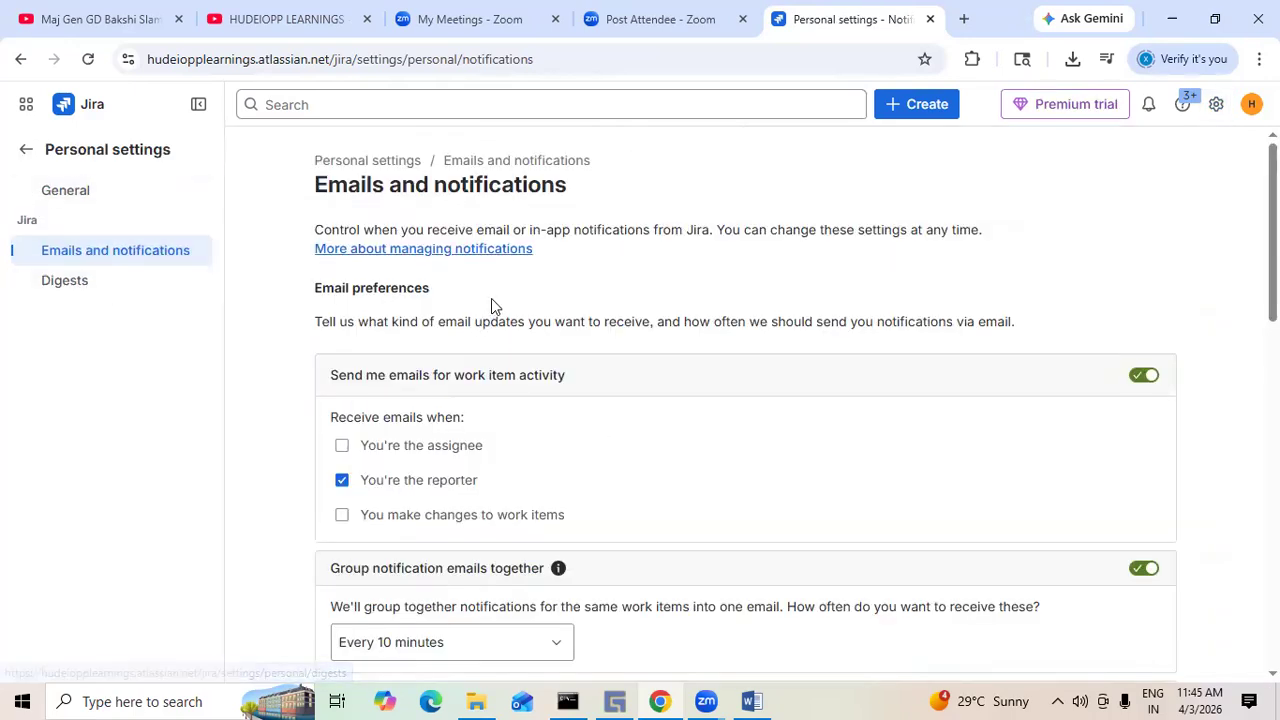
left_click(28, 151)
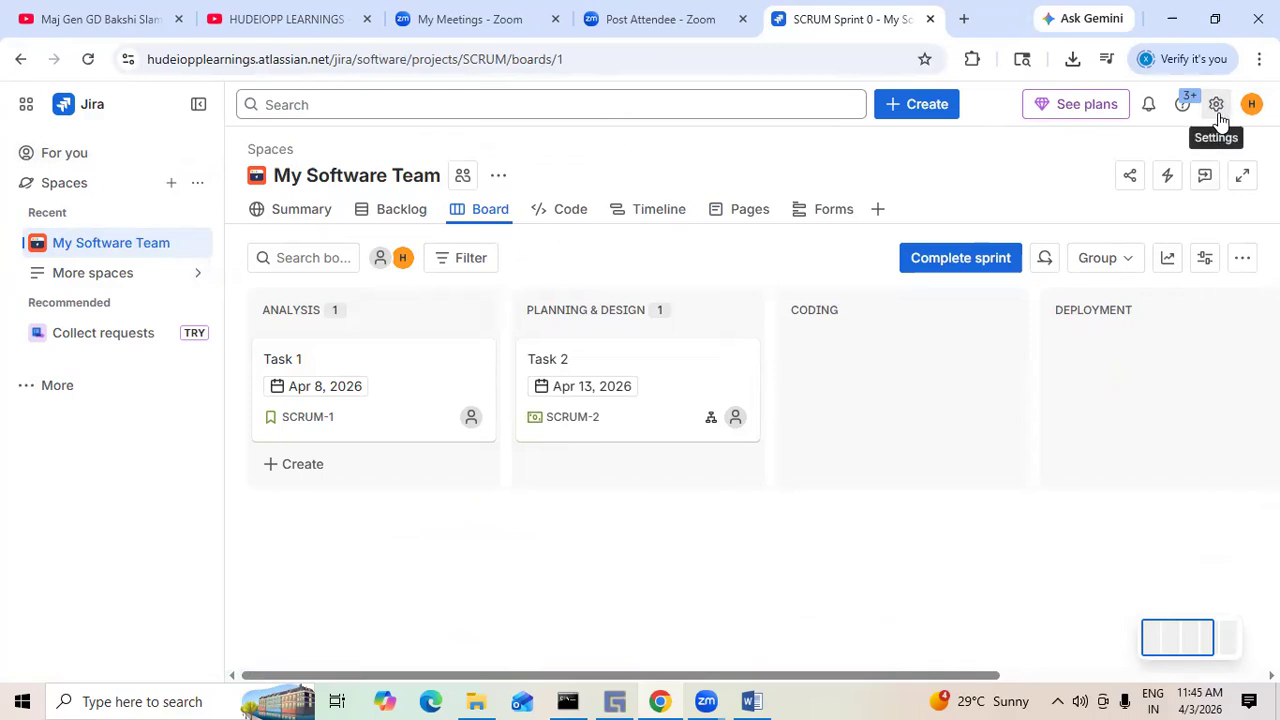
- Open and close the Help panel, then reload the board and open the settings menu
left_click(1181, 106)
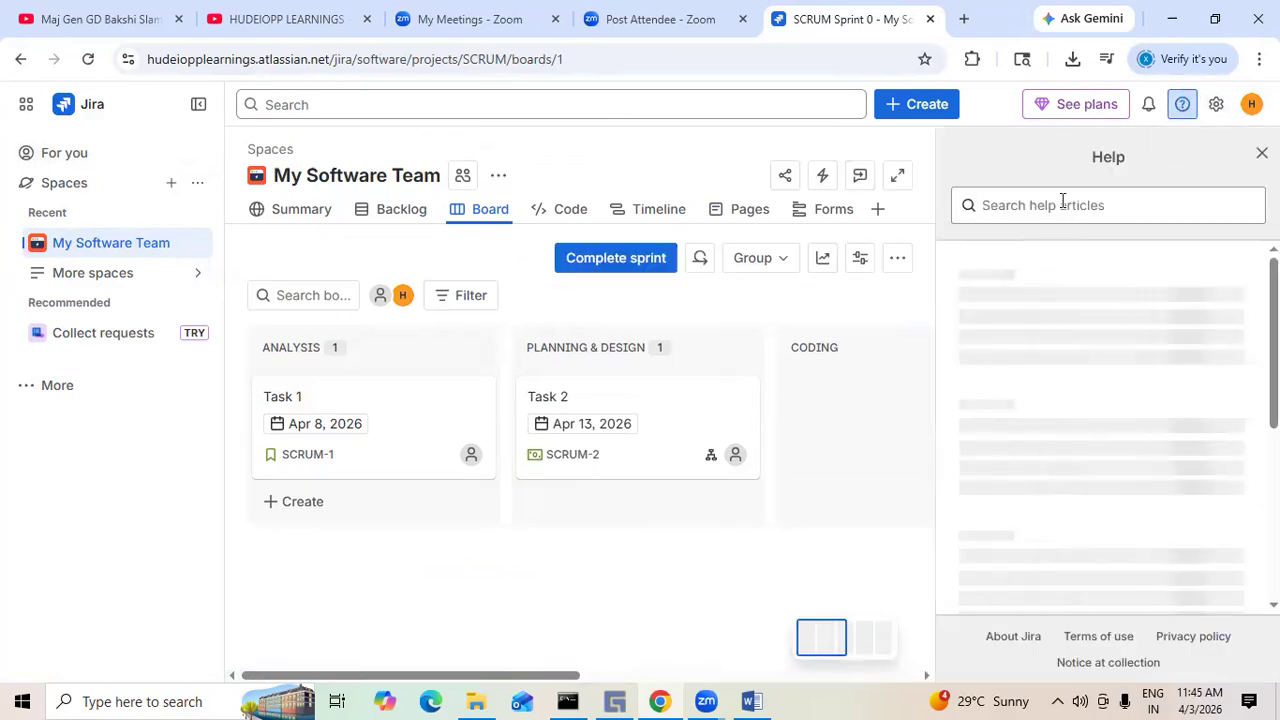
left_click(1261, 152)
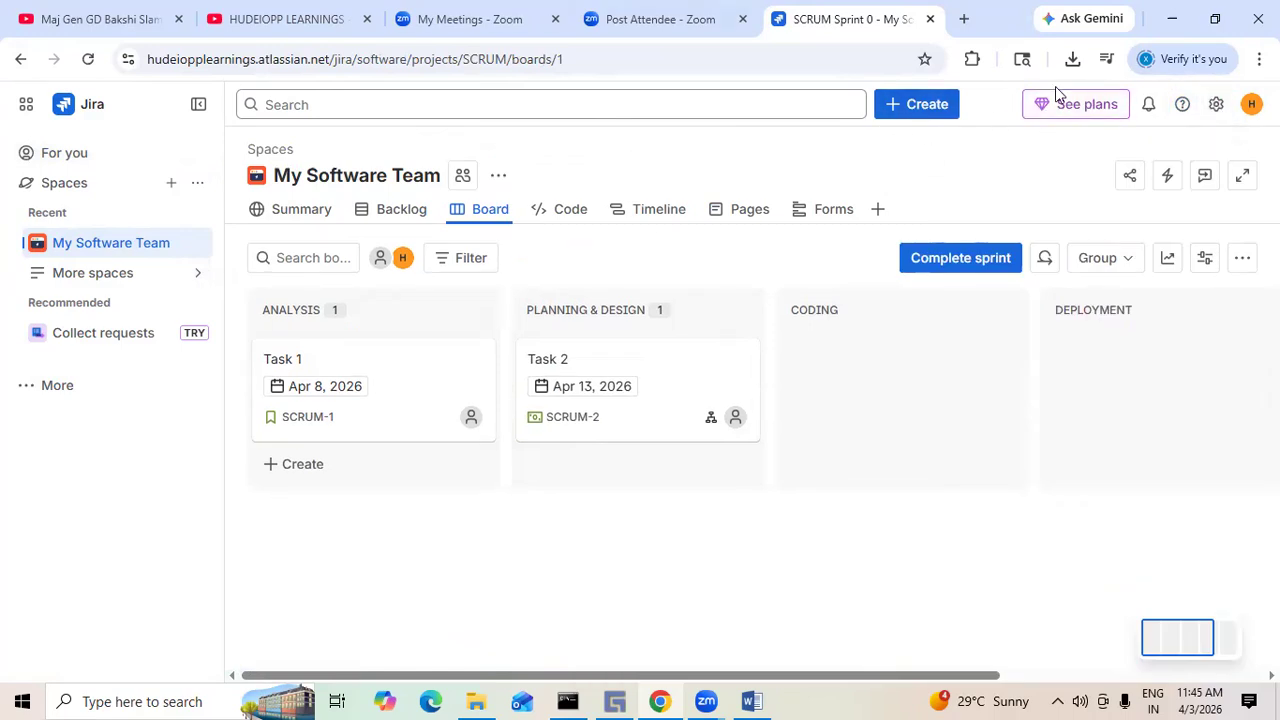
left_click(86, 60)
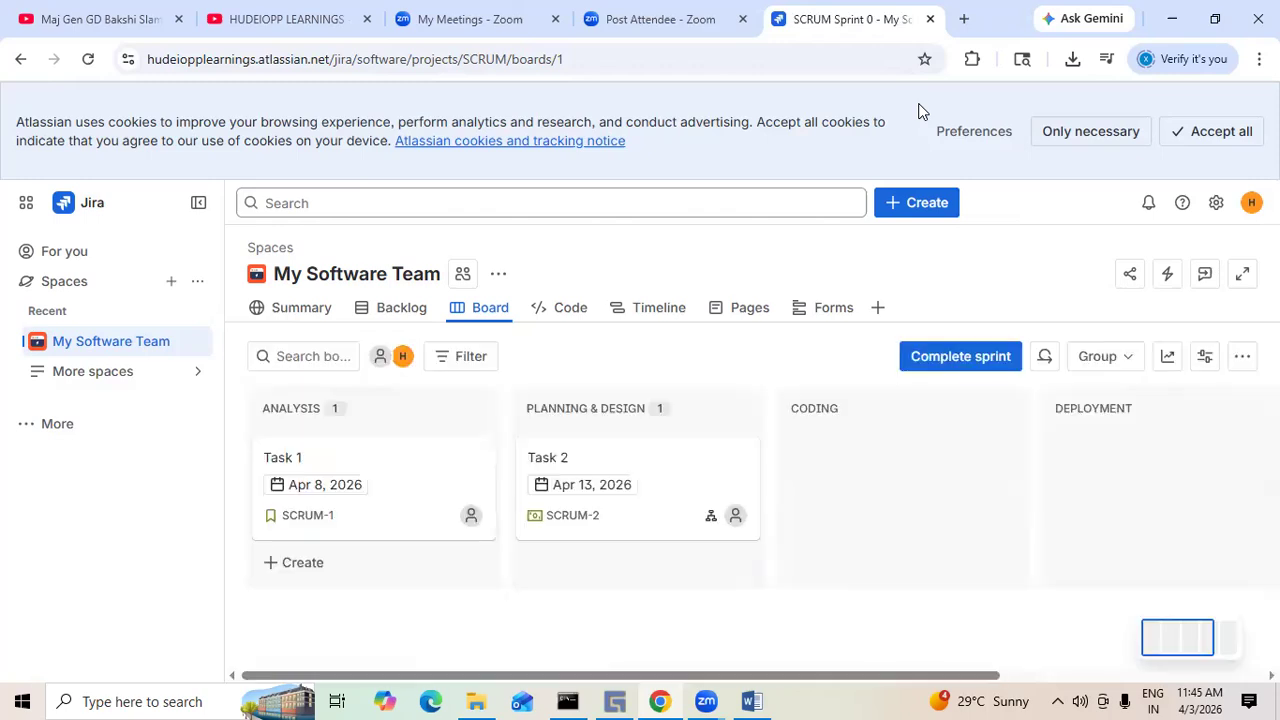
left_click(1215, 203)
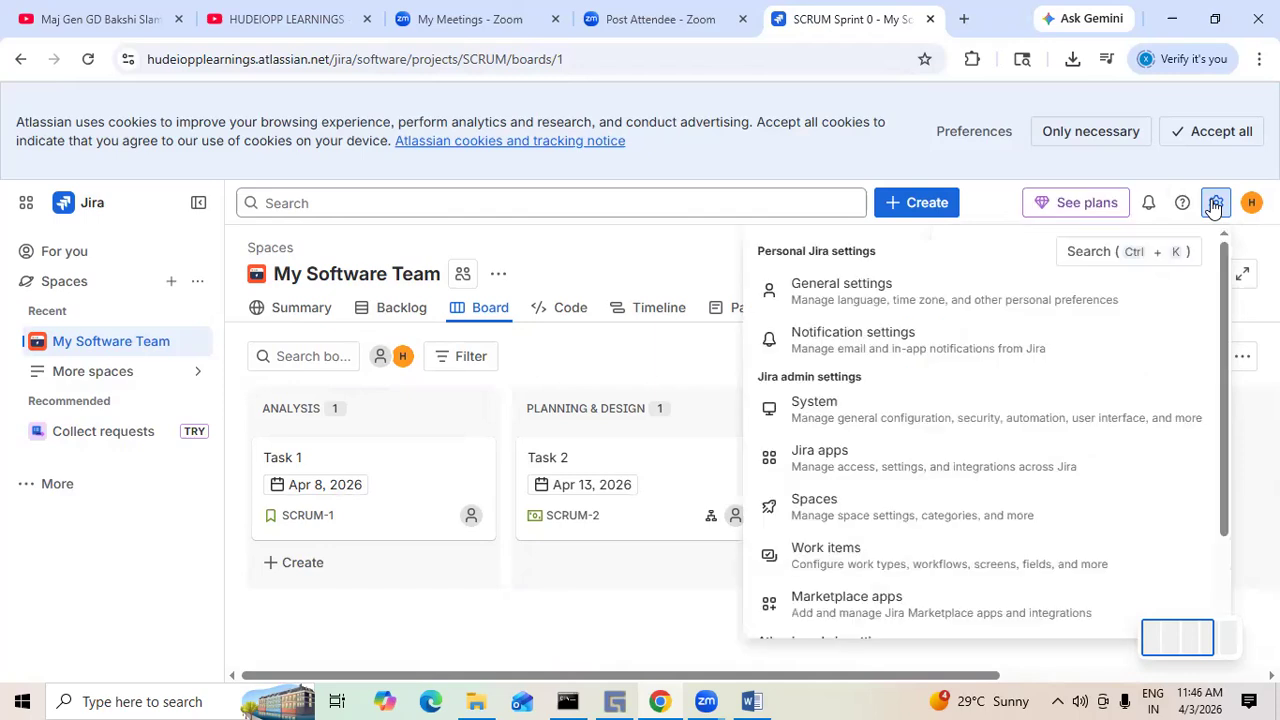